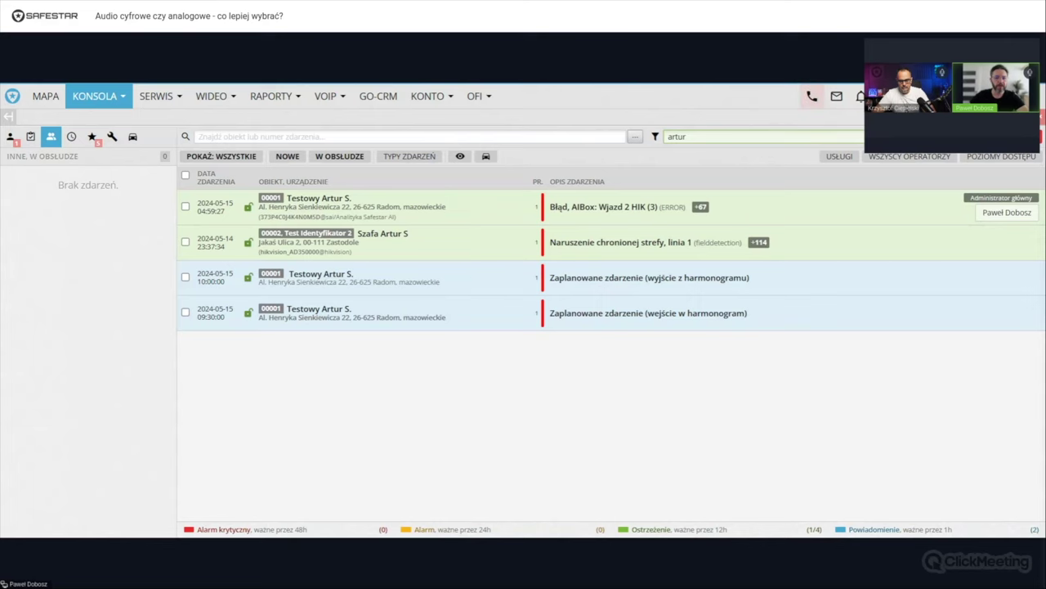
Open the PLIKI AUDIO list of saved TTS announcements under KONTO > DANE SŁOWNIKOWE.
{"action": "left_click", "coordinate": [432, 98]}
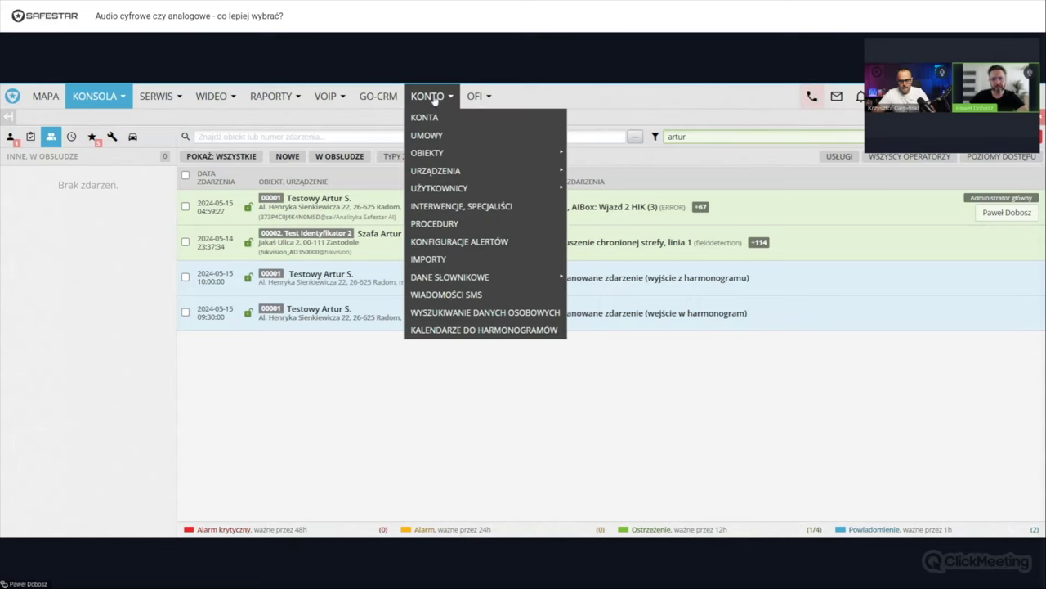
{"action": "mouse_move", "coordinate": [455, 284]}
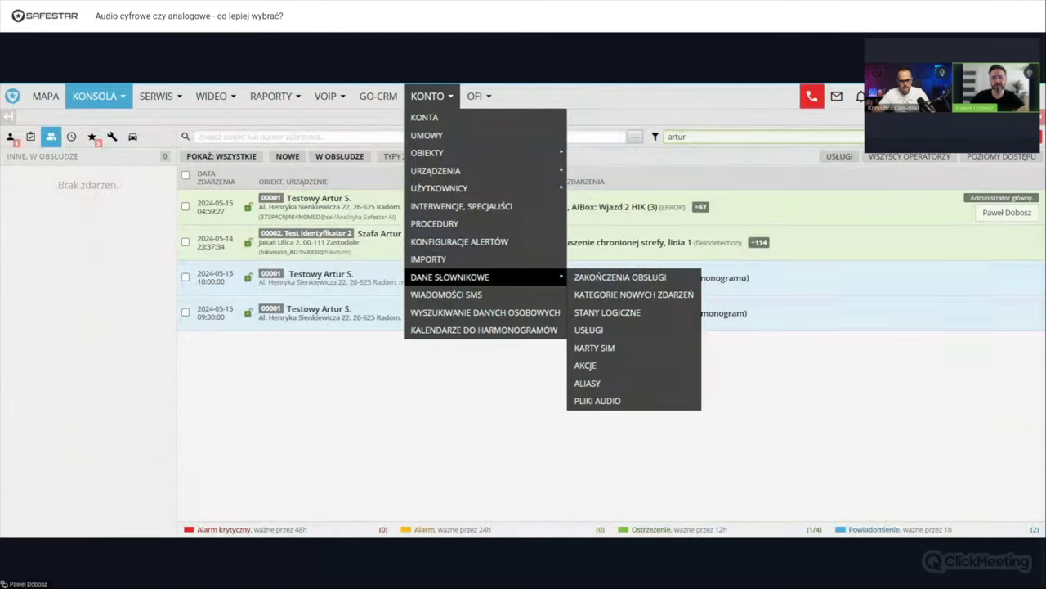
{"action": "left_click", "coordinate": [621, 404]}
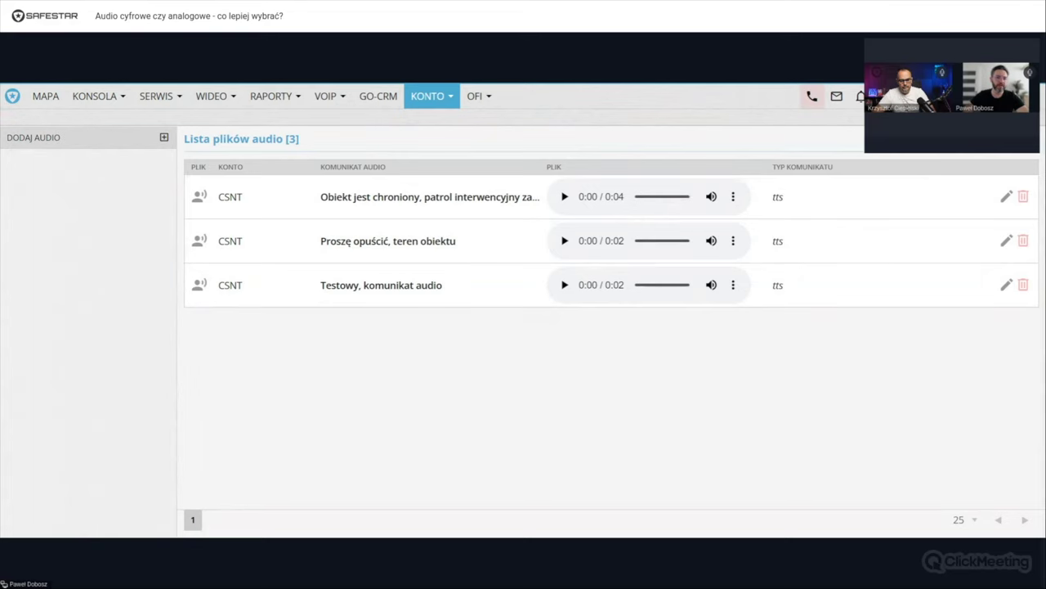
{"action": "left_click", "coordinate": [164, 139]}
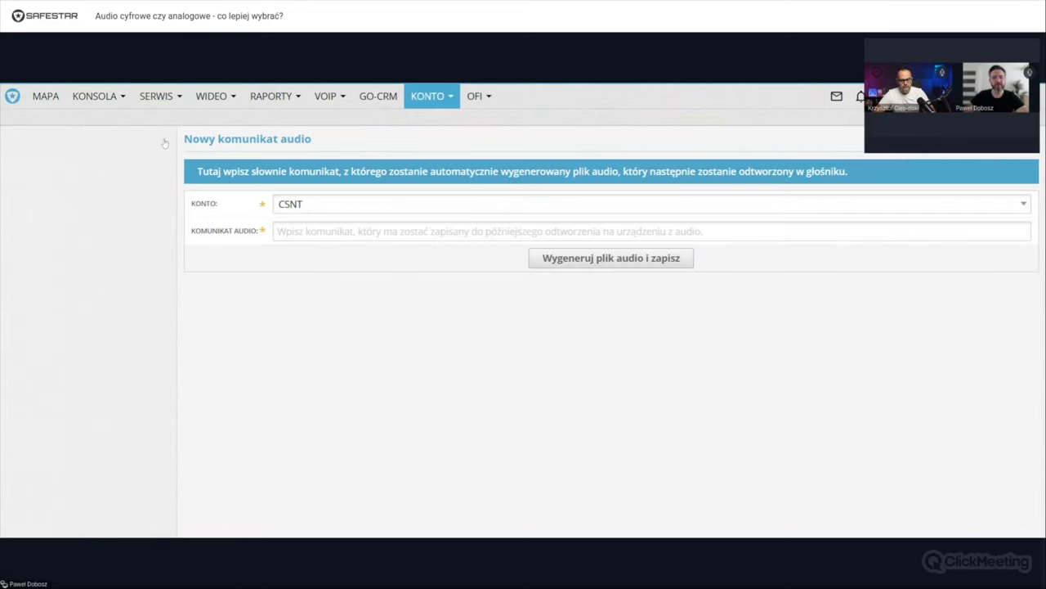
{"action": "left_click", "coordinate": [193, 230]}
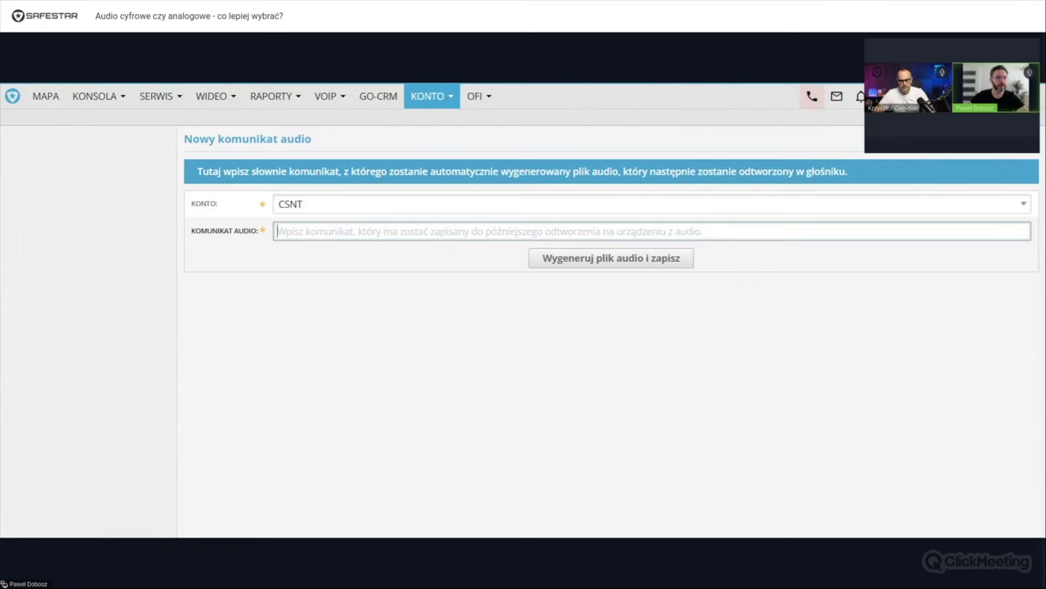
{"action": "left_click", "coordinate": [95, 96]}
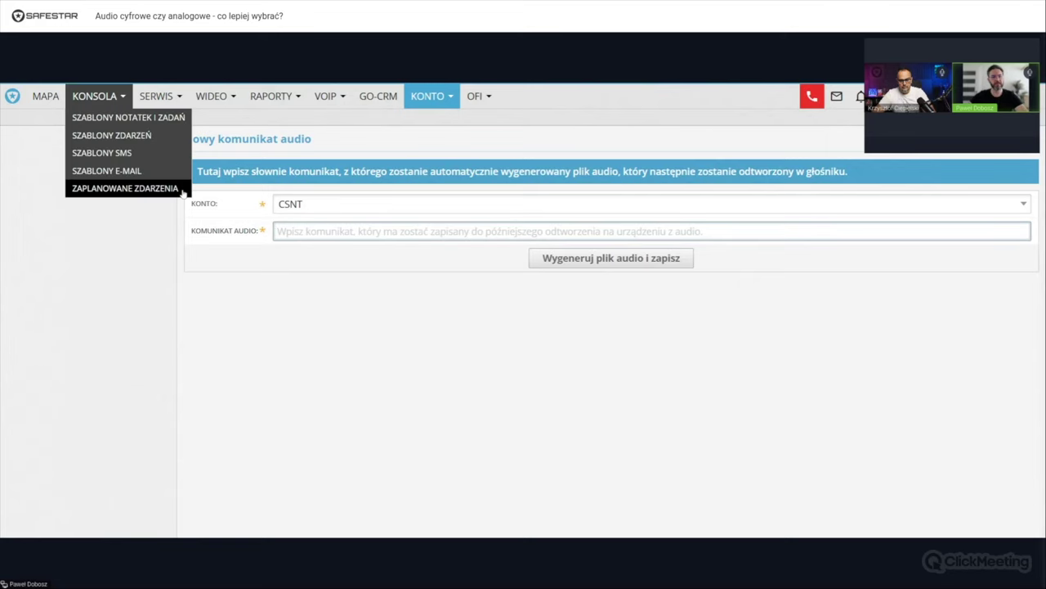
{"action": "left_click", "coordinate": [131, 188]}
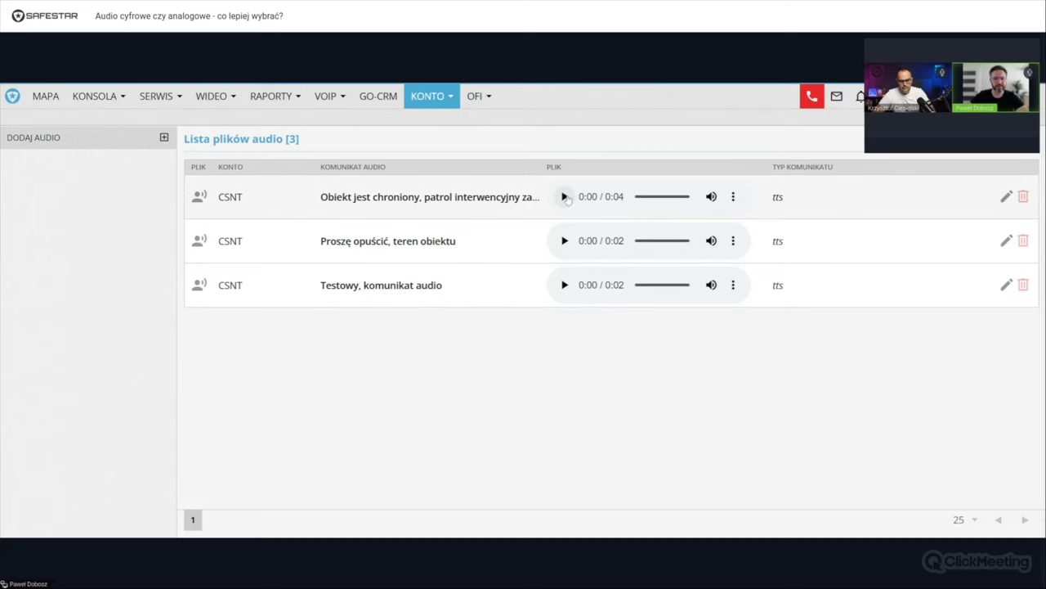
Play back the 'Proszę opuścić, teren obiektu' and 'Testowy, komunikat audio' recordings.
{"action": "left_click", "coordinate": [564, 241]}
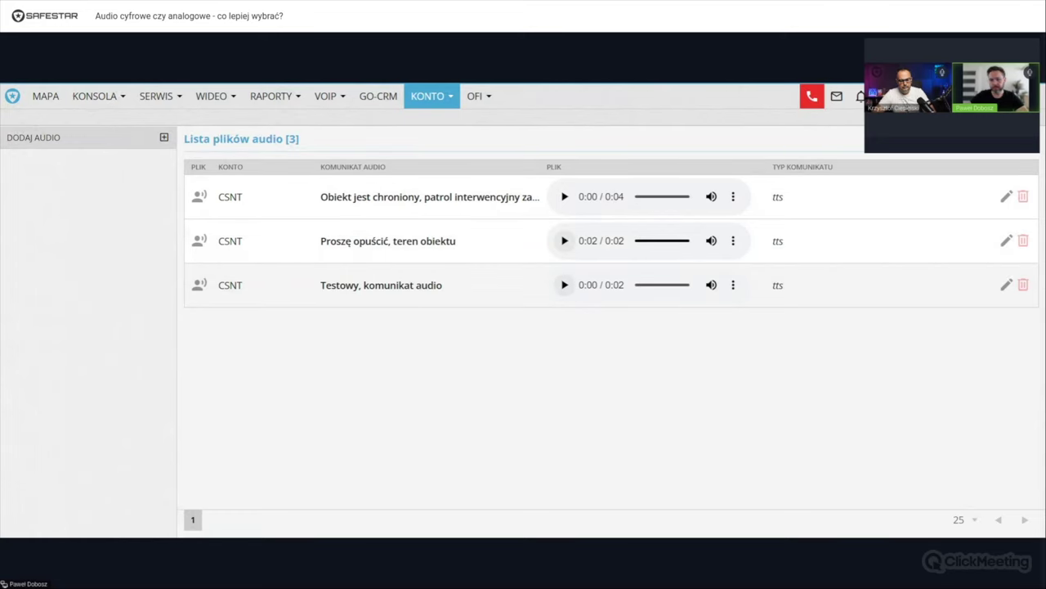
{"action": "left_click", "coordinate": [565, 286]}
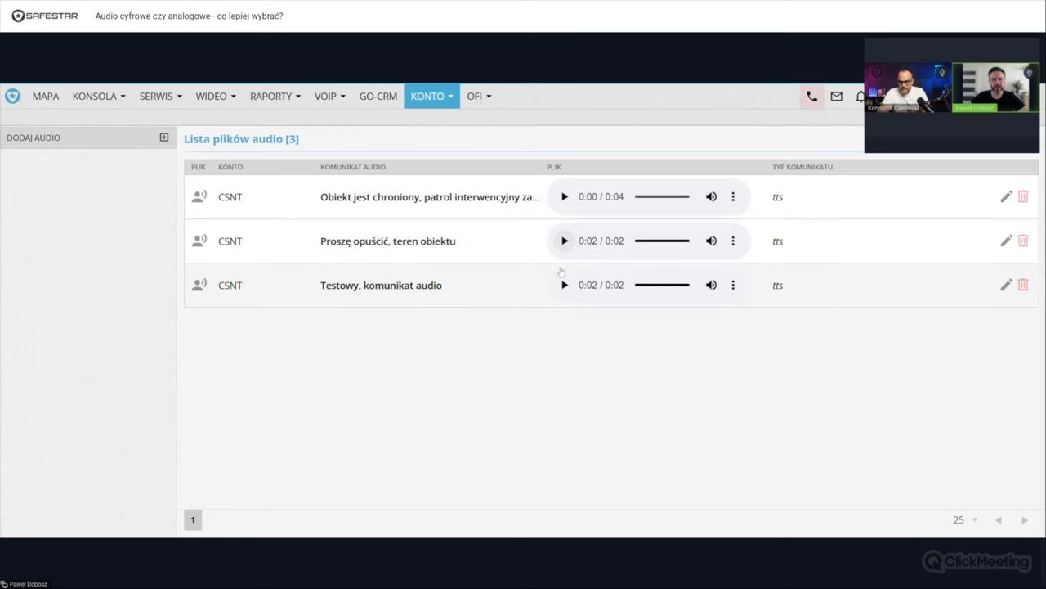
Edit the Test - Hikvision video device and reach its audio messages field on the configuration page.
{"action": "mouse_move", "coordinate": [429, 95]}
{"action": "mouse_move", "coordinate": [455, 171]}
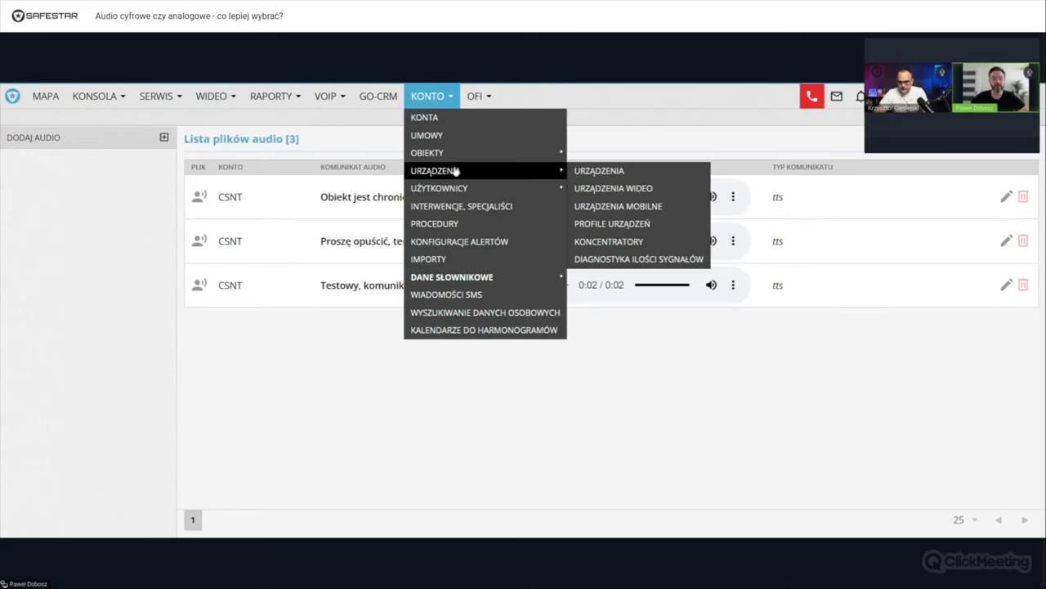
{"action": "left_click", "coordinate": [664, 195]}
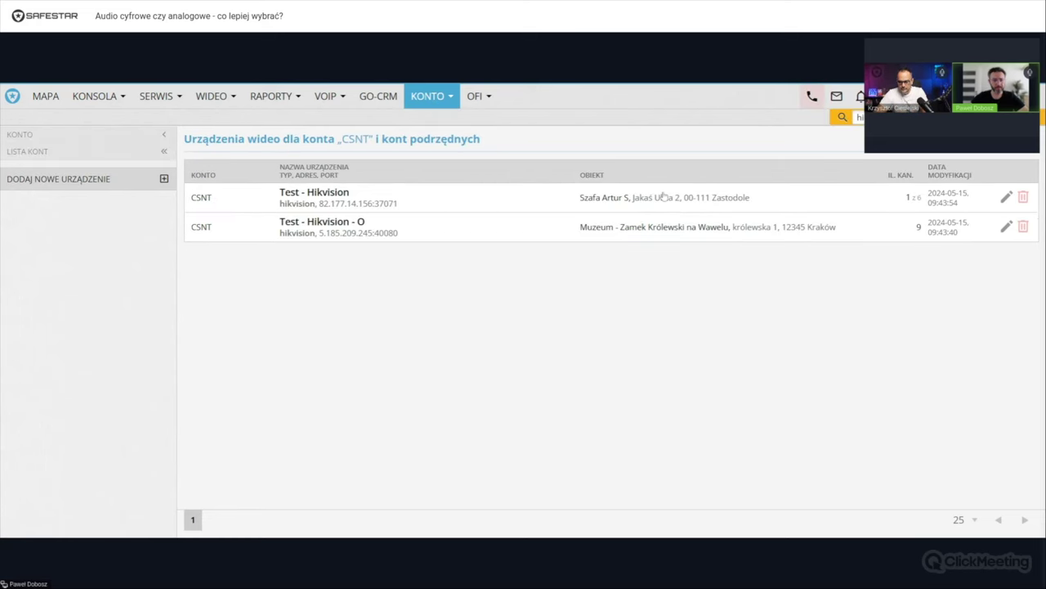
{"action": "left_click", "coordinate": [366, 194]}
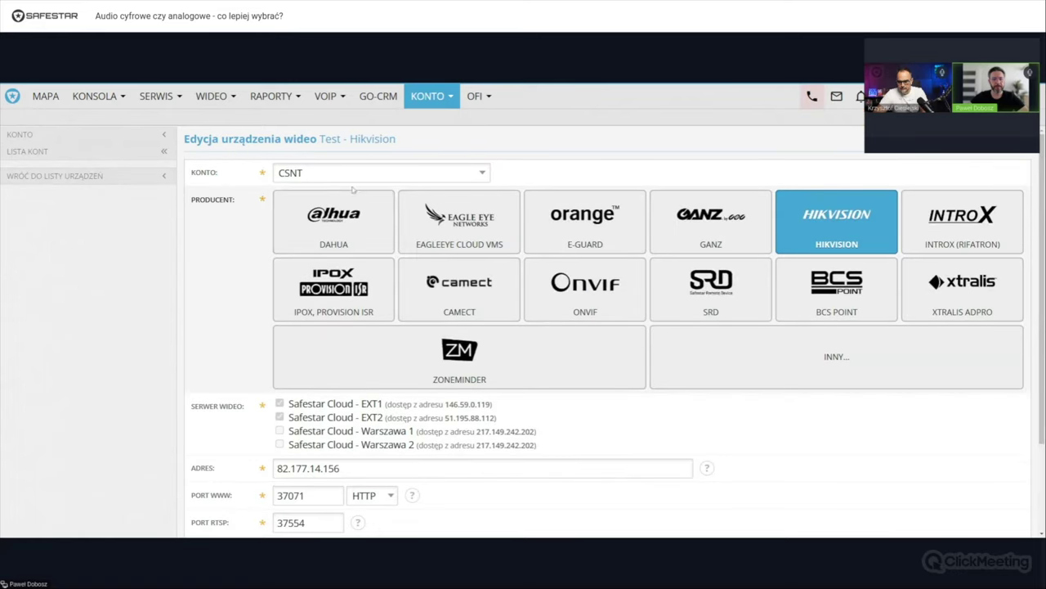
{"action": "scroll", "coordinate": [592, 490], "scroll_direction": "down", "scroll_amount": 3}
{"action": "left_click", "coordinate": [594, 519]}
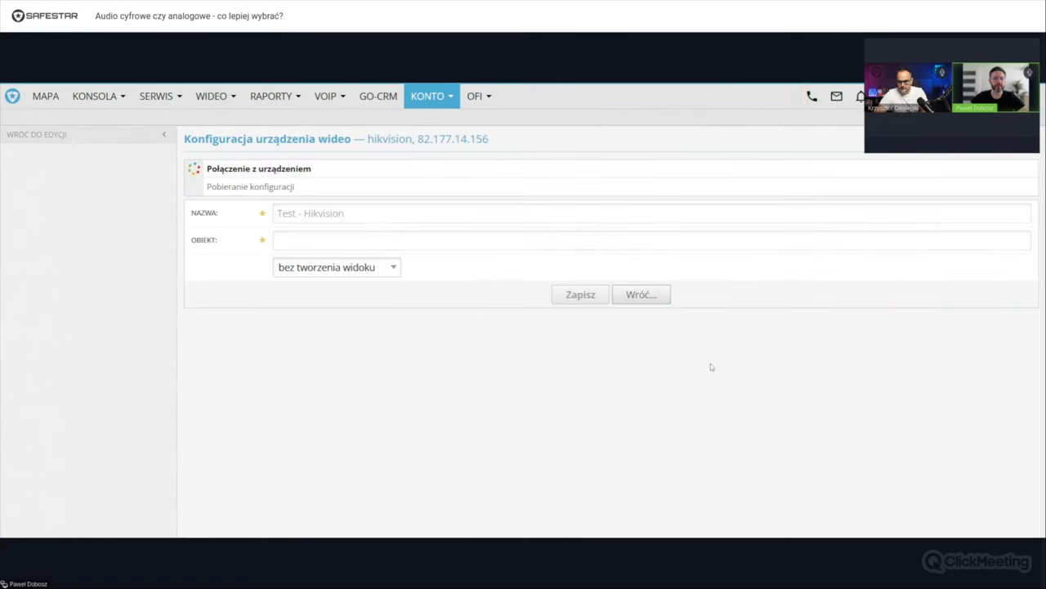
{"action": "scroll", "coordinate": [415, 323], "scroll_direction": "down", "scroll_amount": 3}
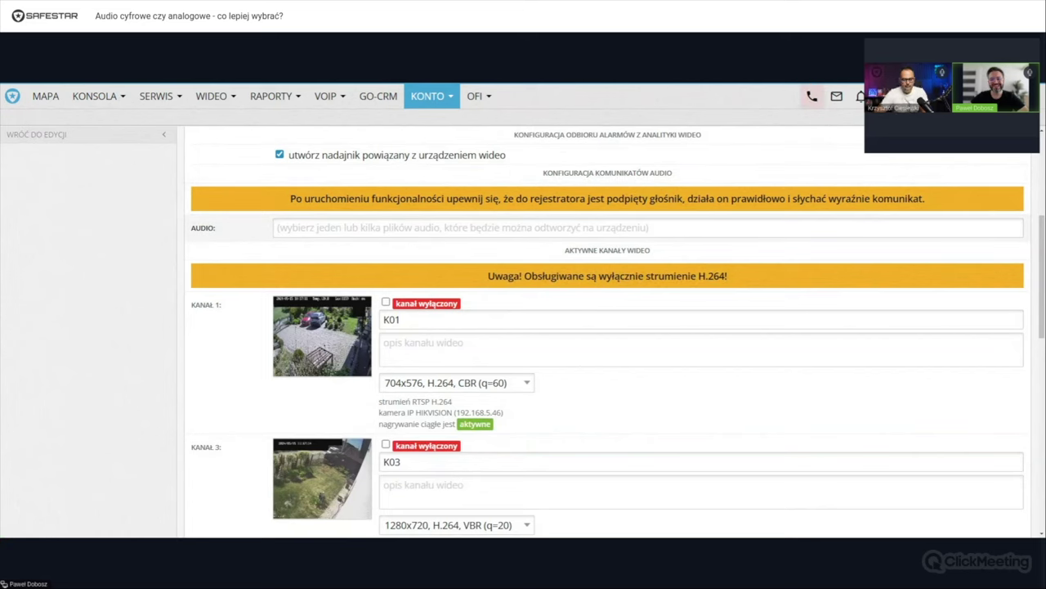
Assign the patrol announcement and 'Proszę opuścić, teren obiektu' to Test - Hikvision and save.
{"action": "left_click", "coordinate": [202, 235]}
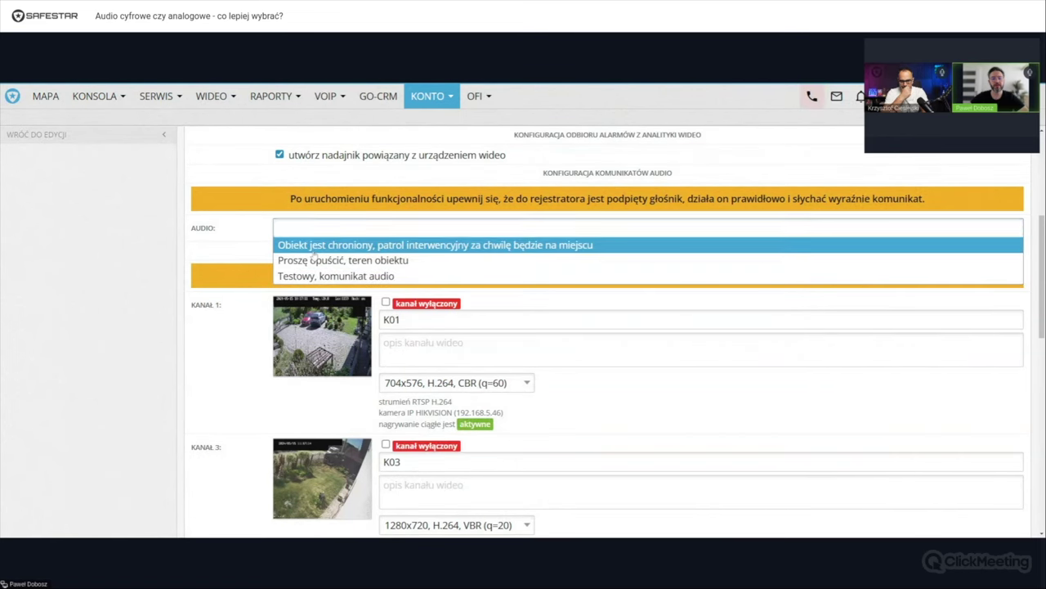
{"action": "left_click", "coordinate": [314, 245]}
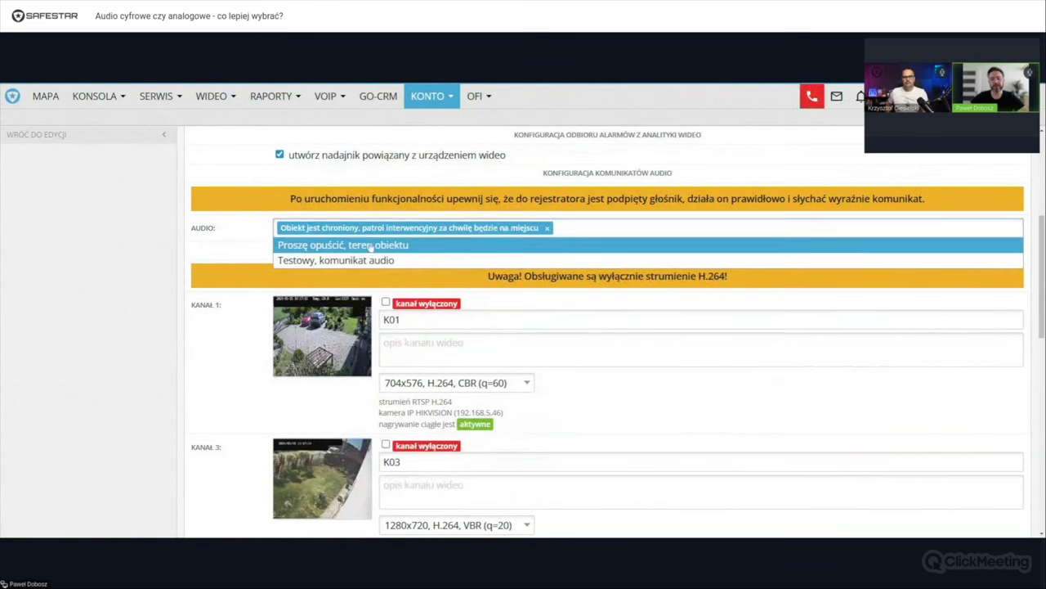
{"action": "left_click", "coordinate": [343, 245]}
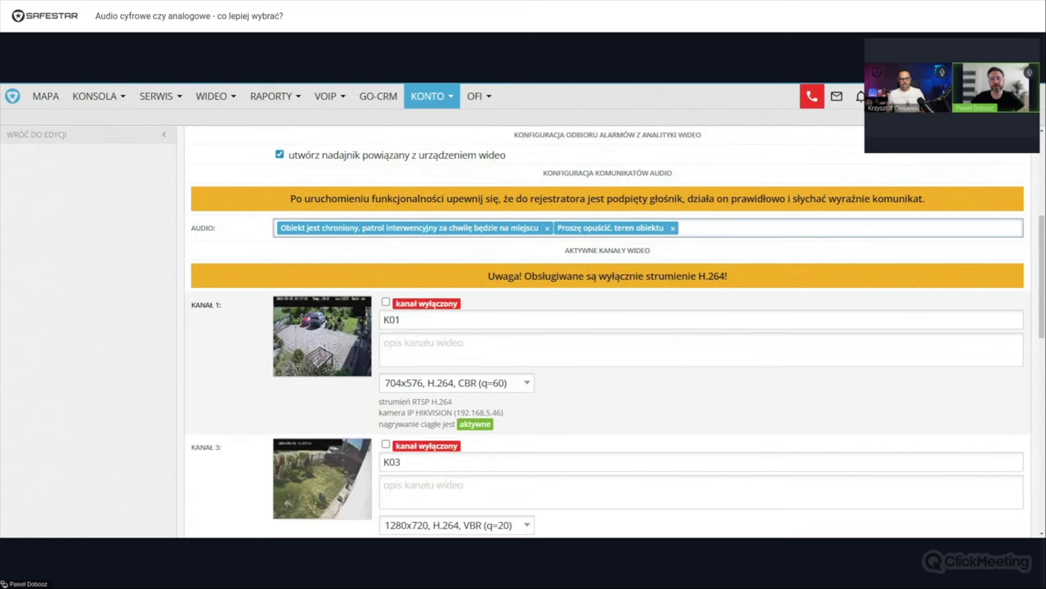
{"action": "scroll", "coordinate": [731, 258], "scroll_direction": "down", "scroll_amount": 10}
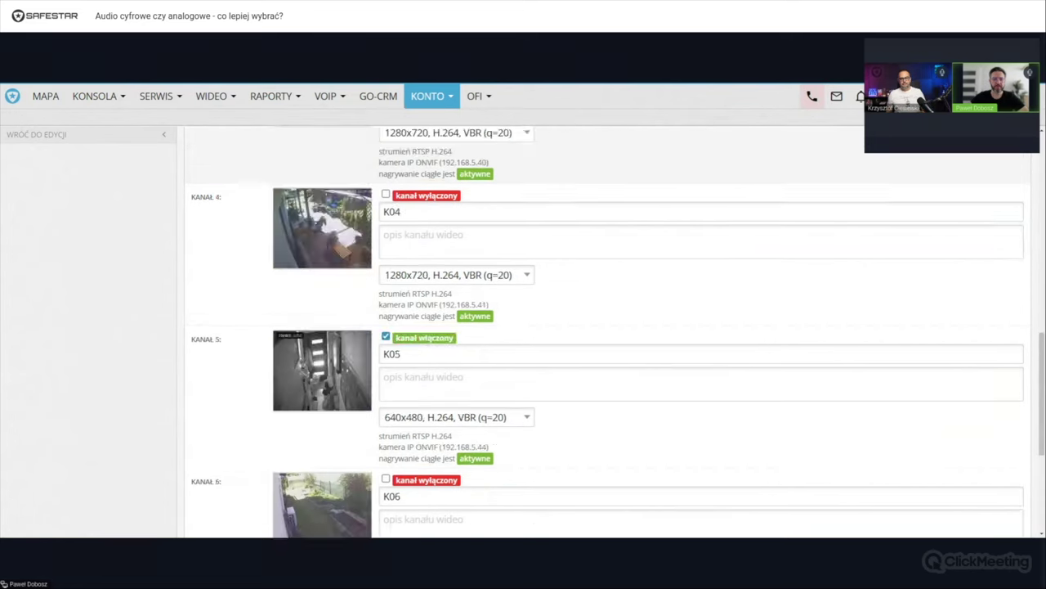
{"action": "left_click", "coordinate": [578, 516]}
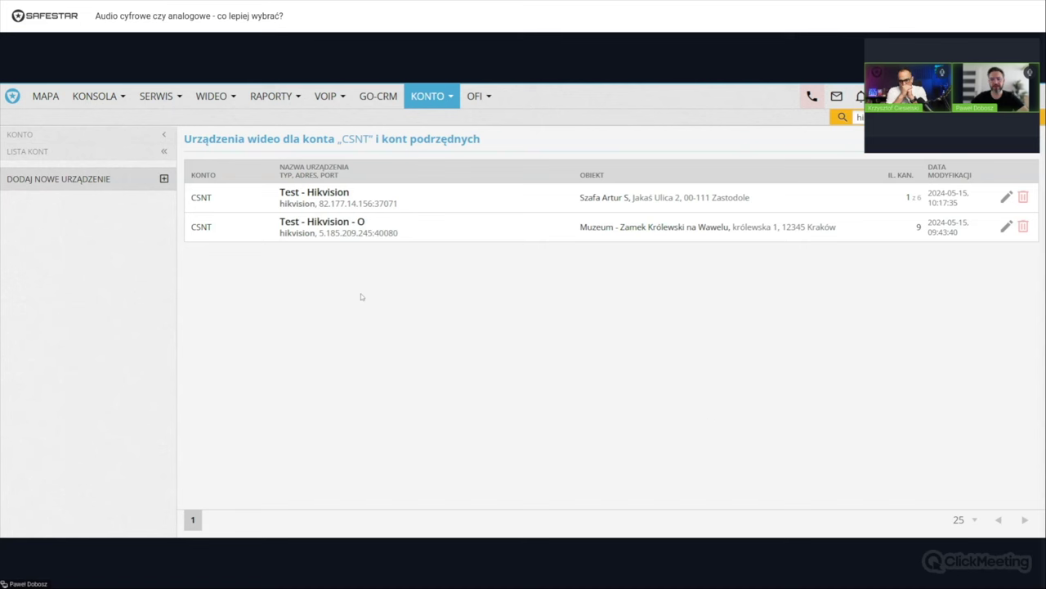
{"action": "left_click", "coordinate": [94, 96]}
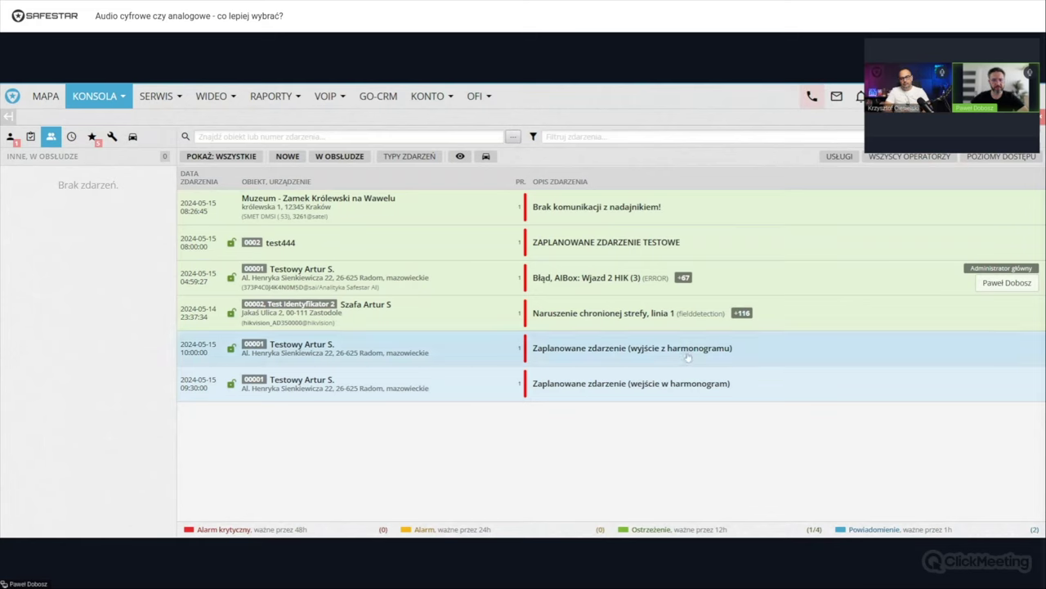
{"action": "left_click", "coordinate": [360, 309]}
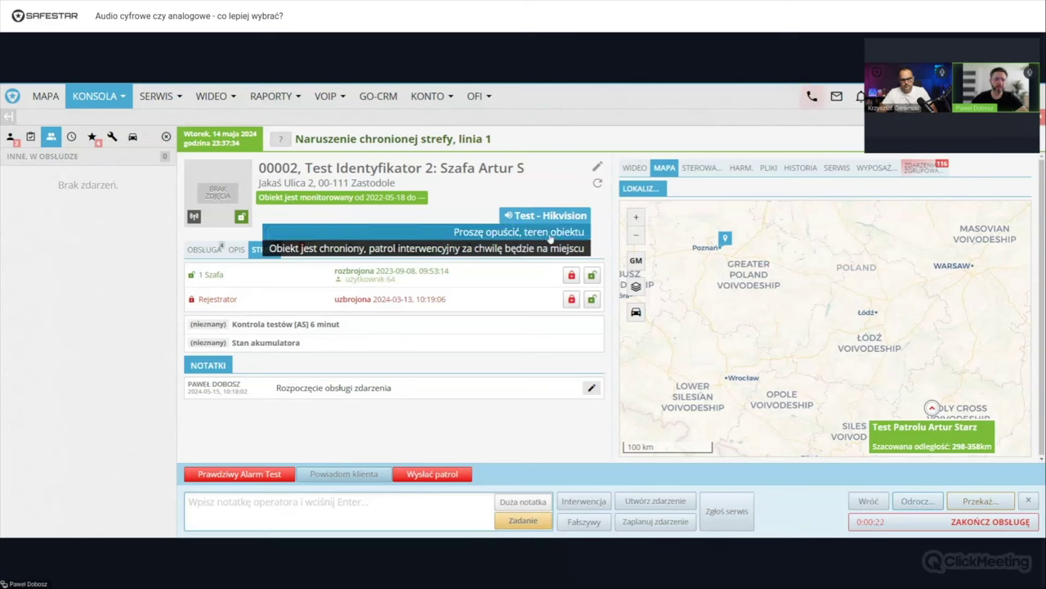
Send the 'Proszę opuścić, teren obiektu' announcement to the Test - Hikvision speaker.
{"action": "left_click", "coordinate": [551, 233]}
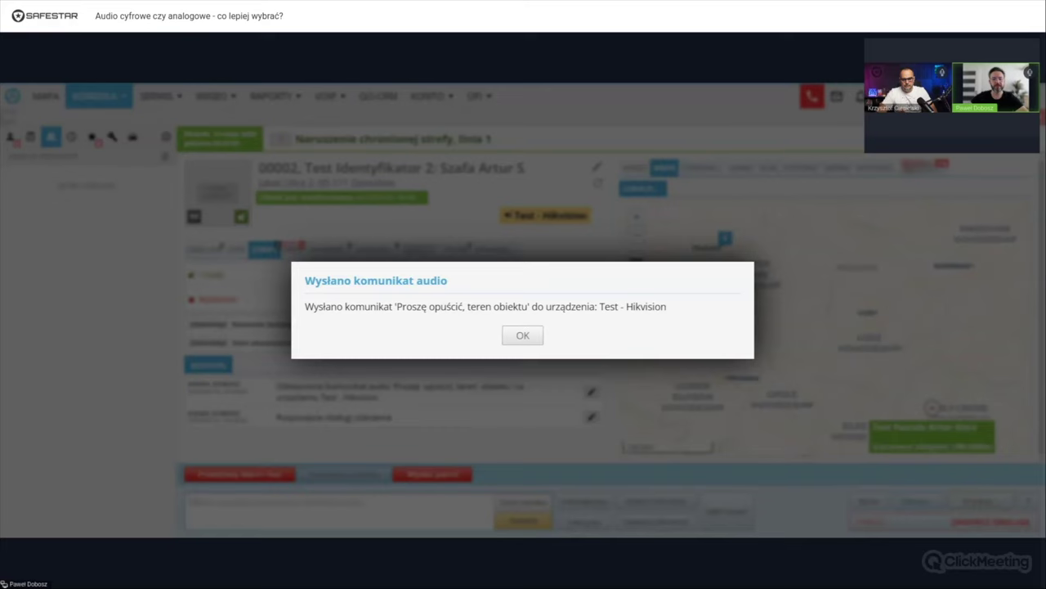
Confirm the 'Wysłano komunikat audio' dialog with OK.
{"action": "left_click", "coordinate": [524, 337]}
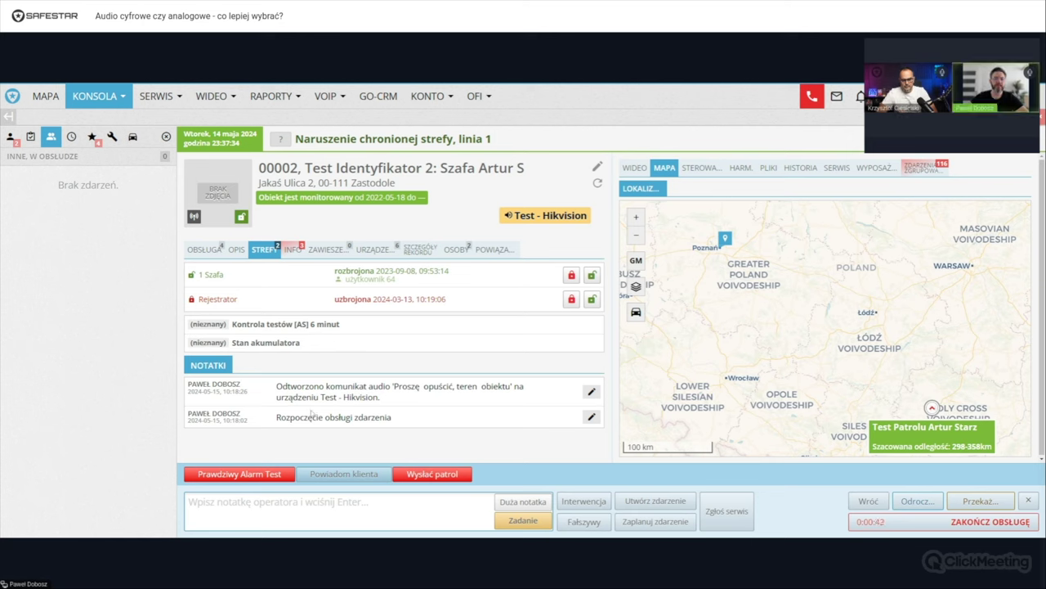
Select the played-audio note, then list Test - Hikvision's available audio messages.
{"action": "left_click_drag", "start_coordinate": [407, 386], "coordinate": [408, 444]}
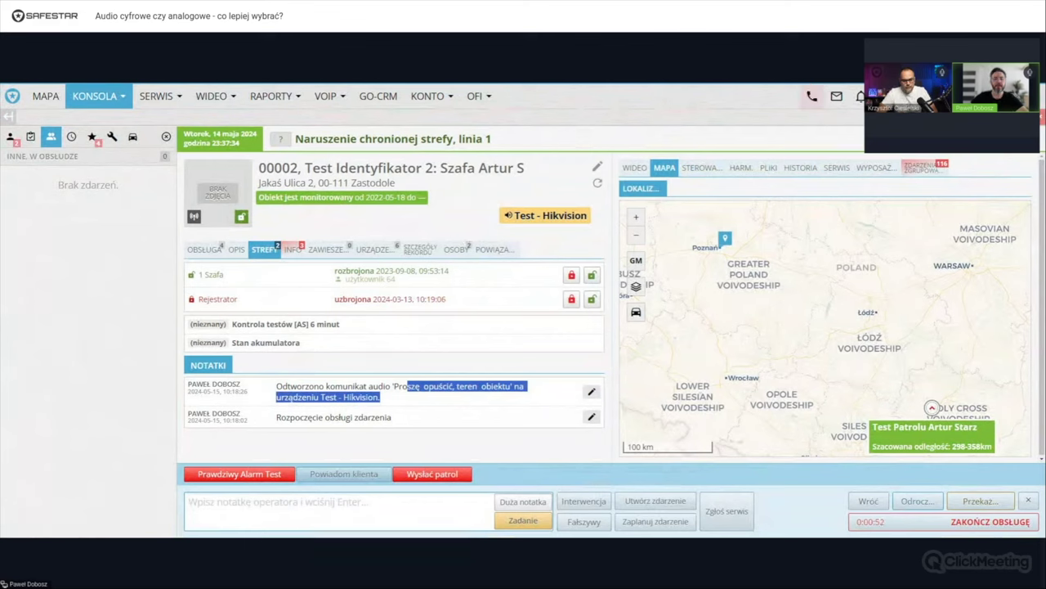
{"action": "left_click", "coordinate": [551, 218]}
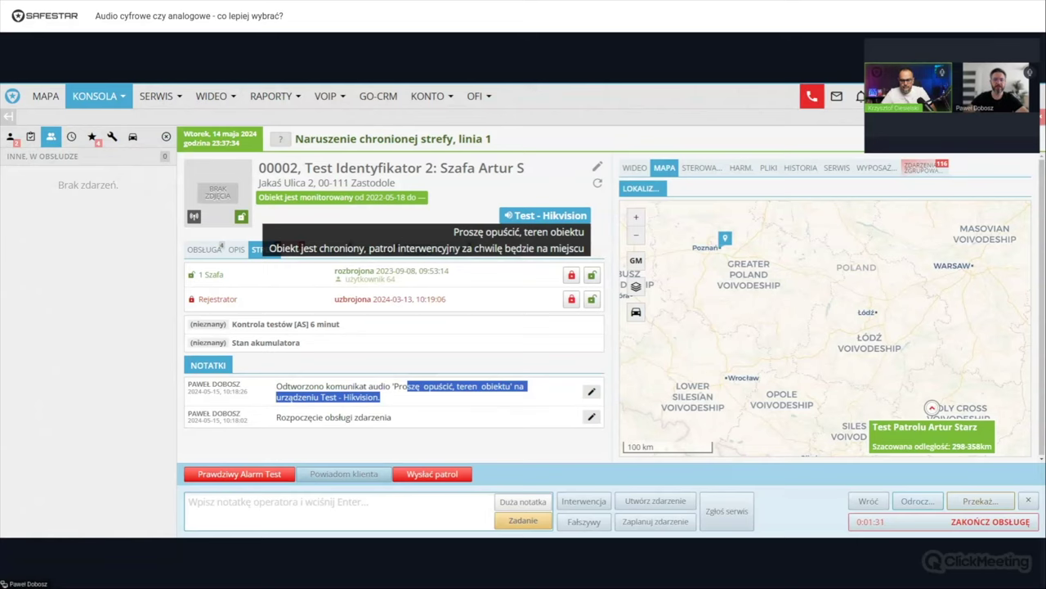
Replay 'Proszę opuścić, teren obiektu' on Test - Hikvision, confirm it, and end handling the event.
{"action": "left_click", "coordinate": [546, 216]}
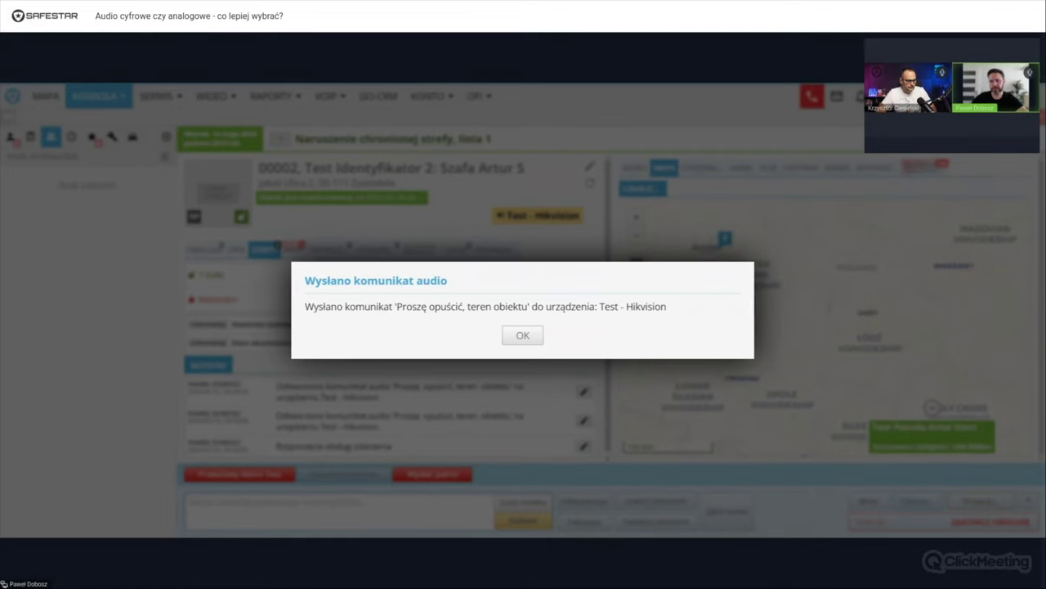
{"action": "left_click", "coordinate": [523, 341]}
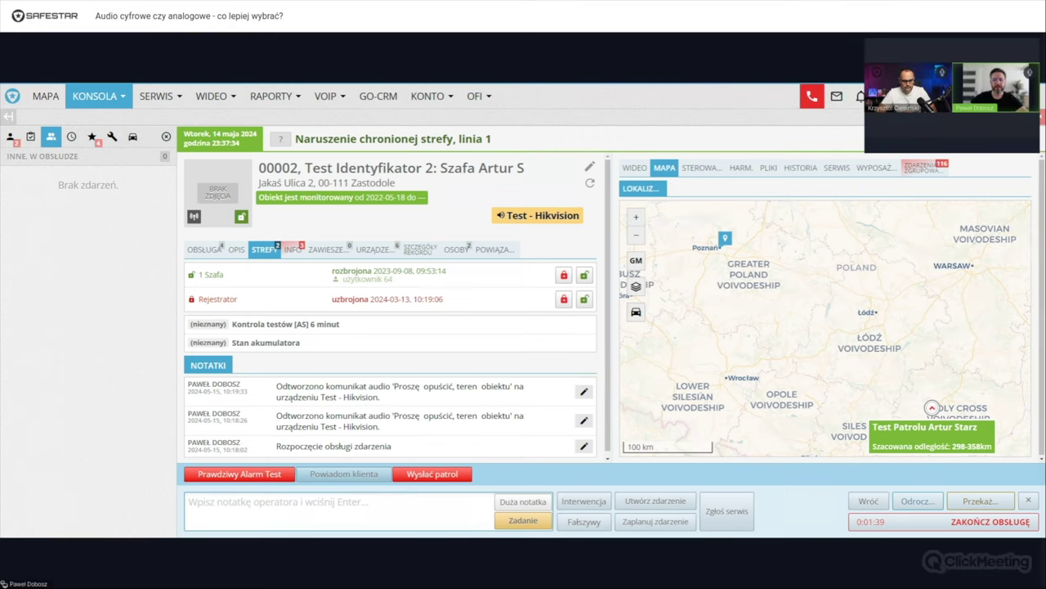
{"action": "left_click", "coordinate": [891, 528]}
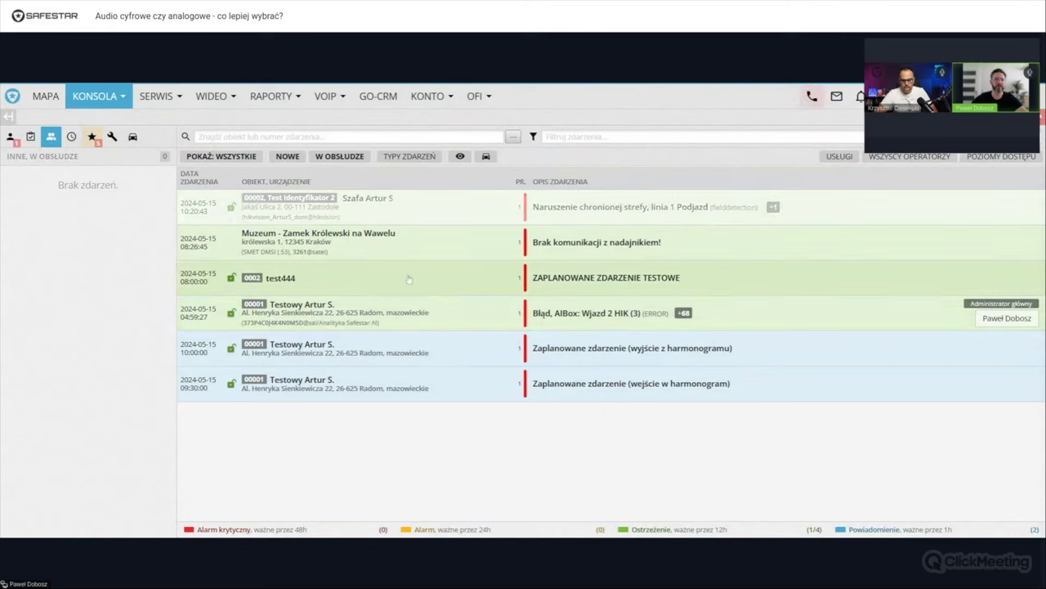
Open KONTO > Urządzenia and list the account's telemetry SIP devices, including 'Głośnik'.
{"action": "left_click", "coordinate": [427, 96]}
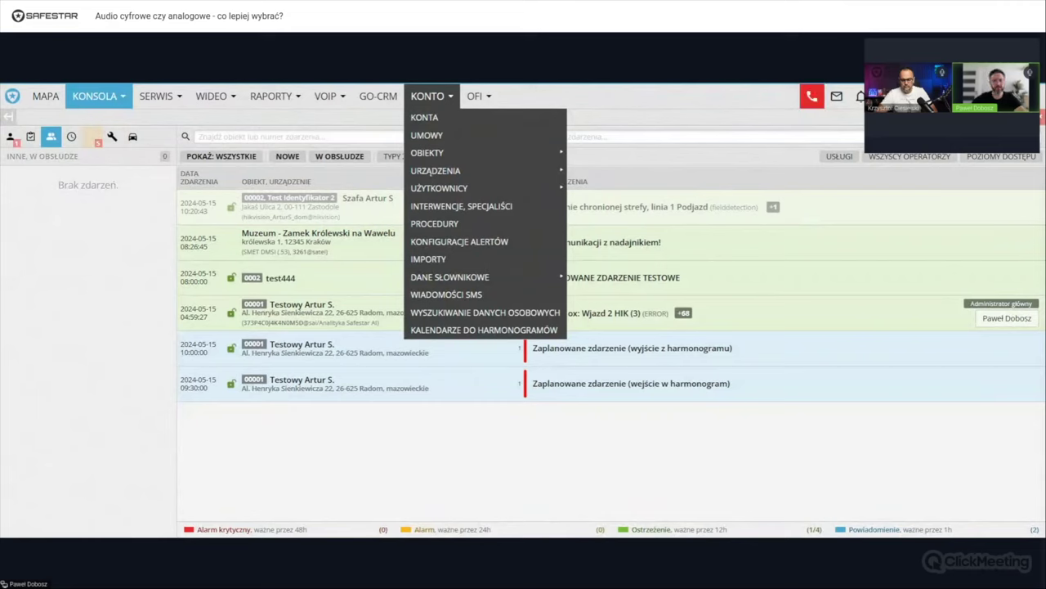
{"action": "mouse_move", "coordinate": [323, 96]}
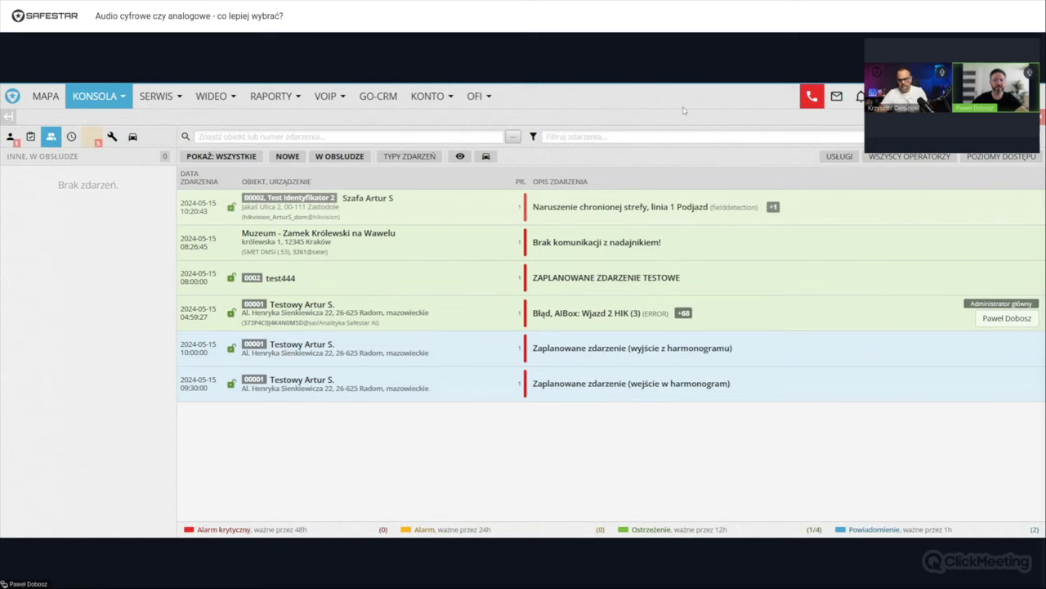
{"action": "mouse_move", "coordinate": [812, 95]}
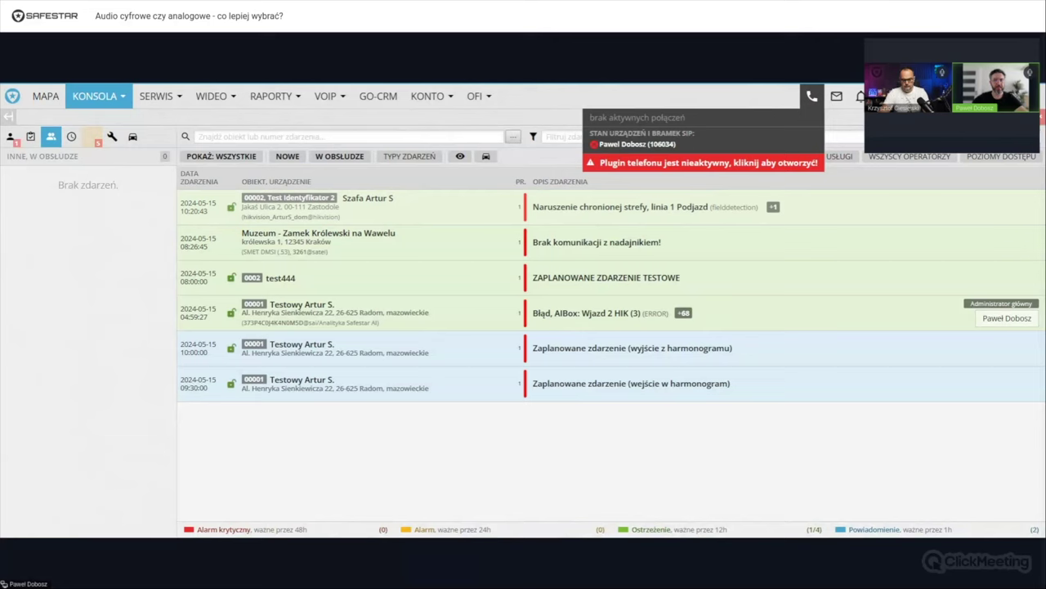
{"action": "mouse_move", "coordinate": [430, 96]}
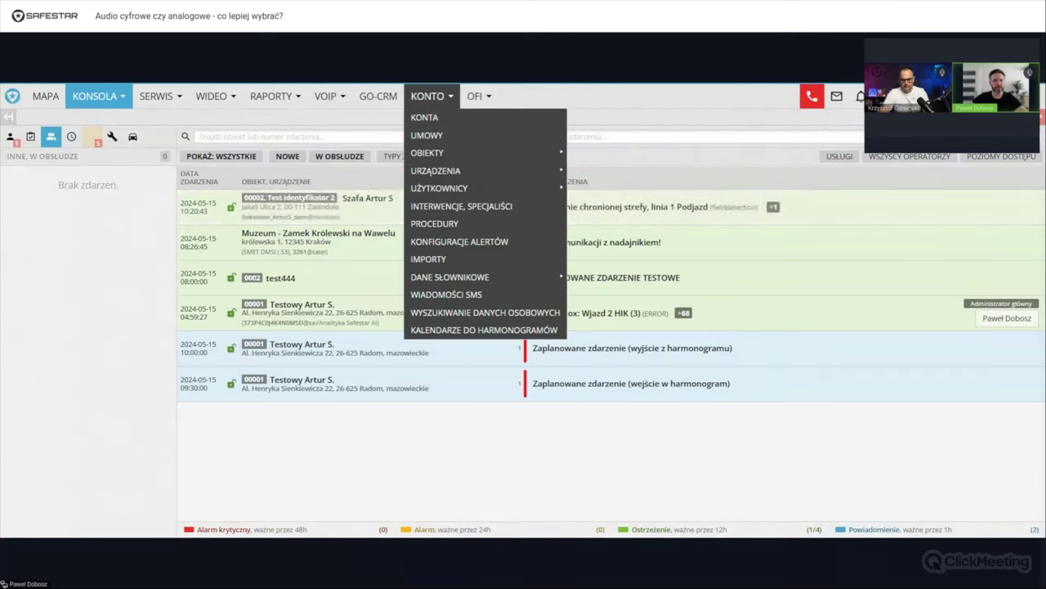
{"action": "mouse_move", "coordinate": [471, 178]}
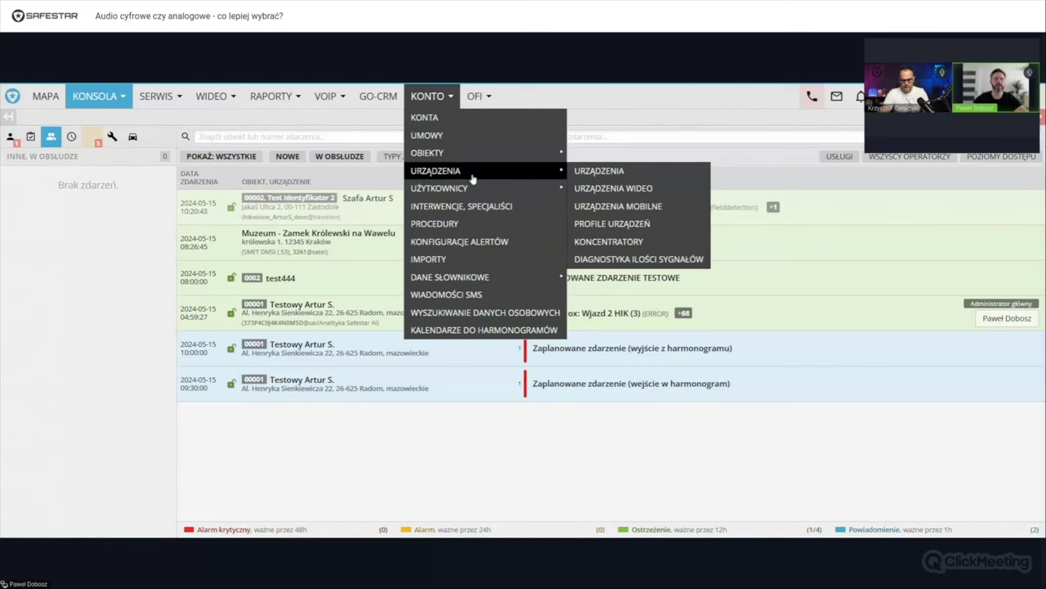
{"action": "left_click", "coordinate": [472, 175]}
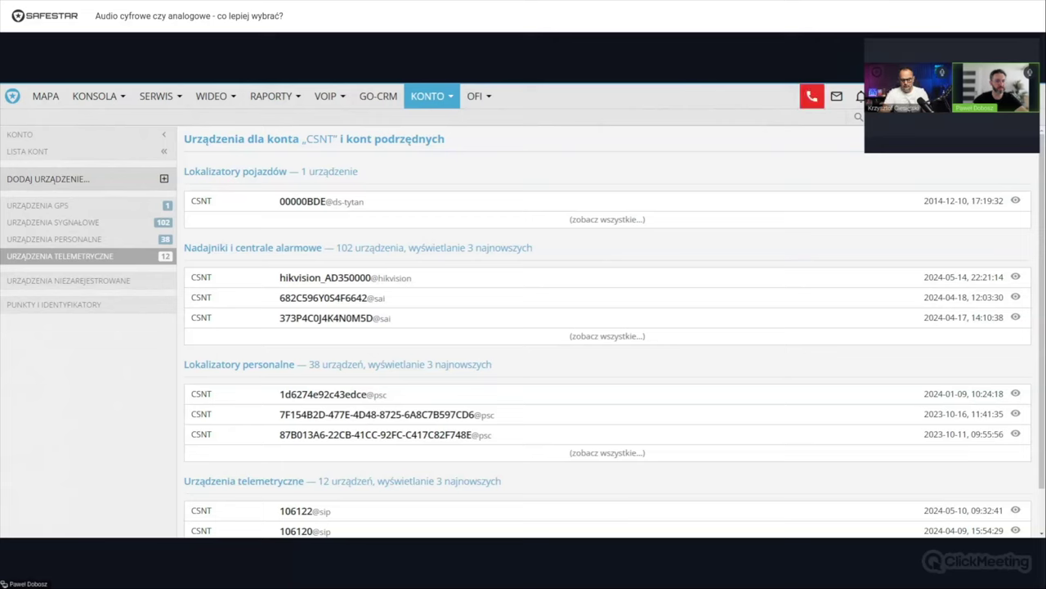
{"action": "left_click", "coordinate": [74, 260]}
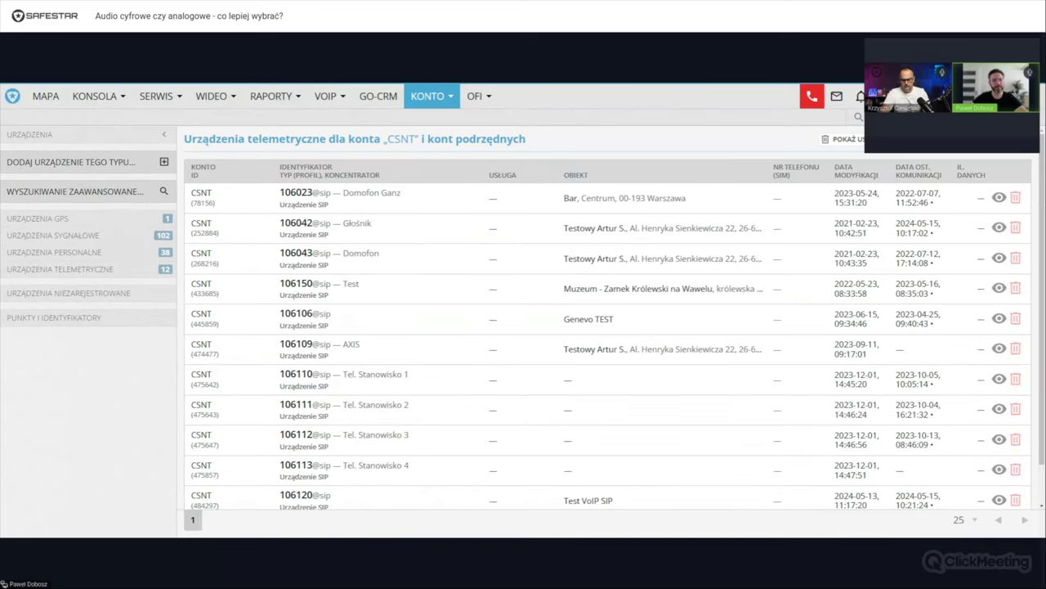
Add a new SIP device for the account with the auto-generated identifier 106 124.
{"action": "left_click", "coordinate": [98, 166]}
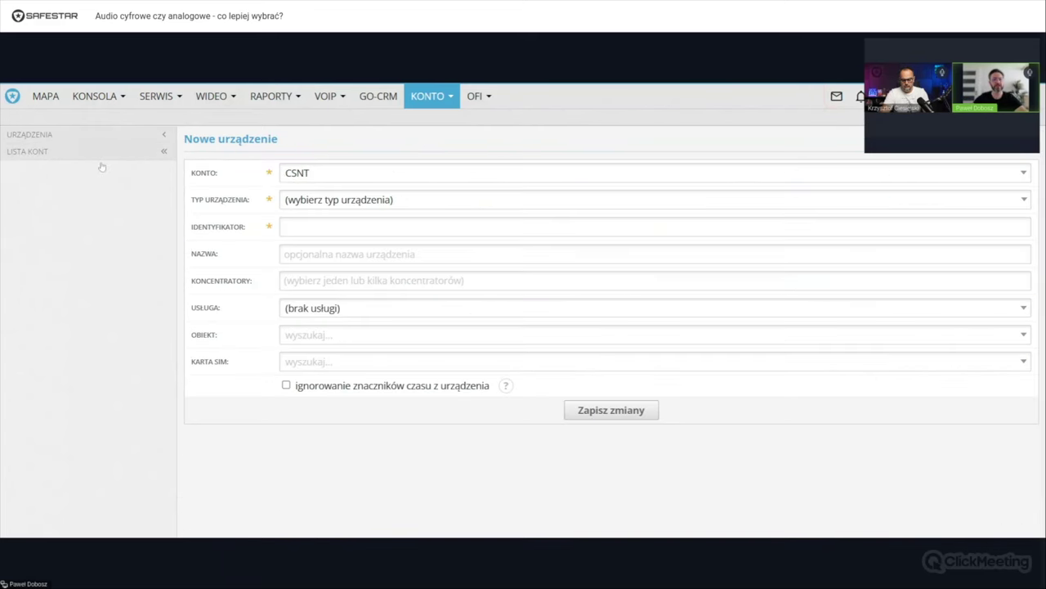
{"action": "left_click", "coordinate": [337, 204]}
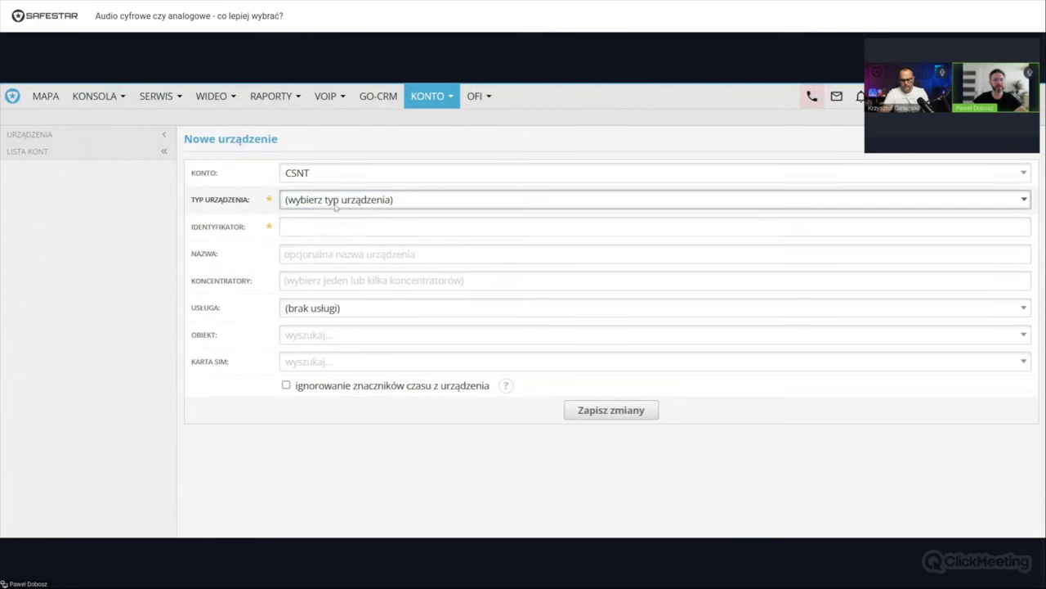
{"action": "left_click", "coordinate": [343, 250]}
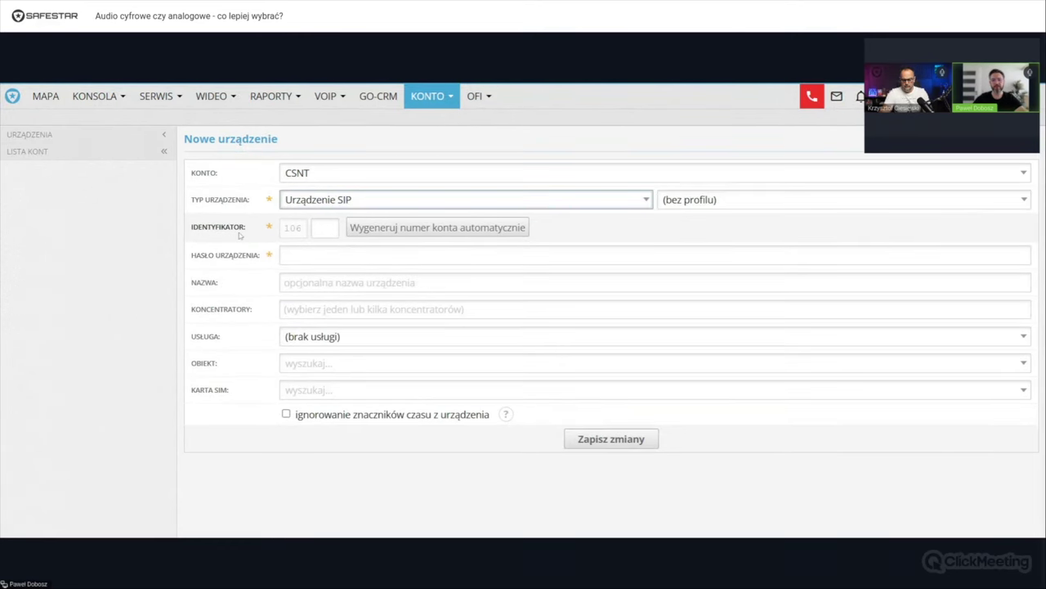
{"action": "left_click", "coordinate": [401, 227]}
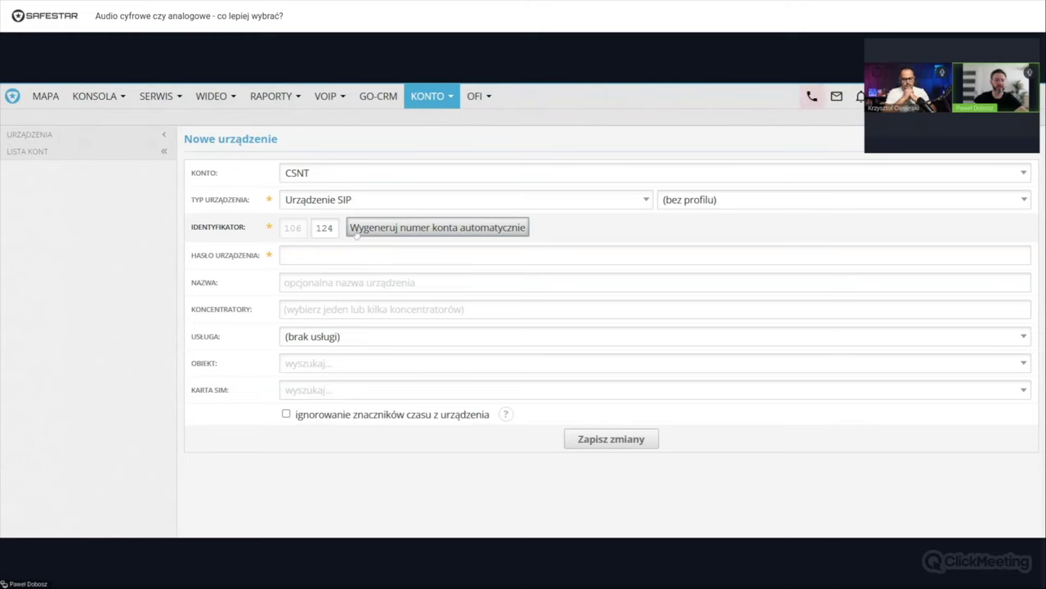
{"action": "left_click_drag", "start_coordinate": [302, 230], "coordinate": [285, 232]}
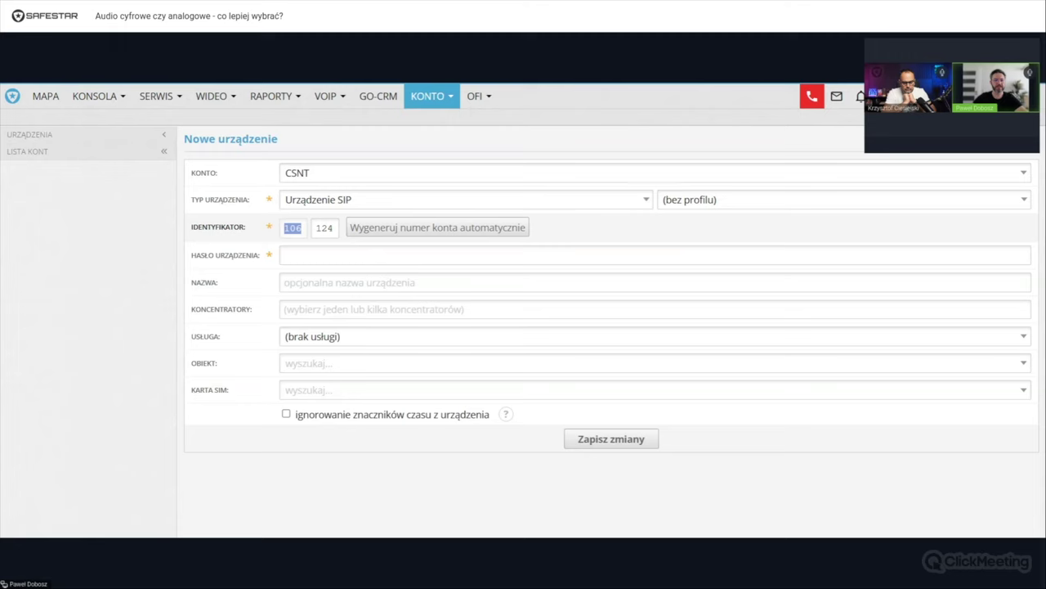
{"action": "key", "text": "Tab"}
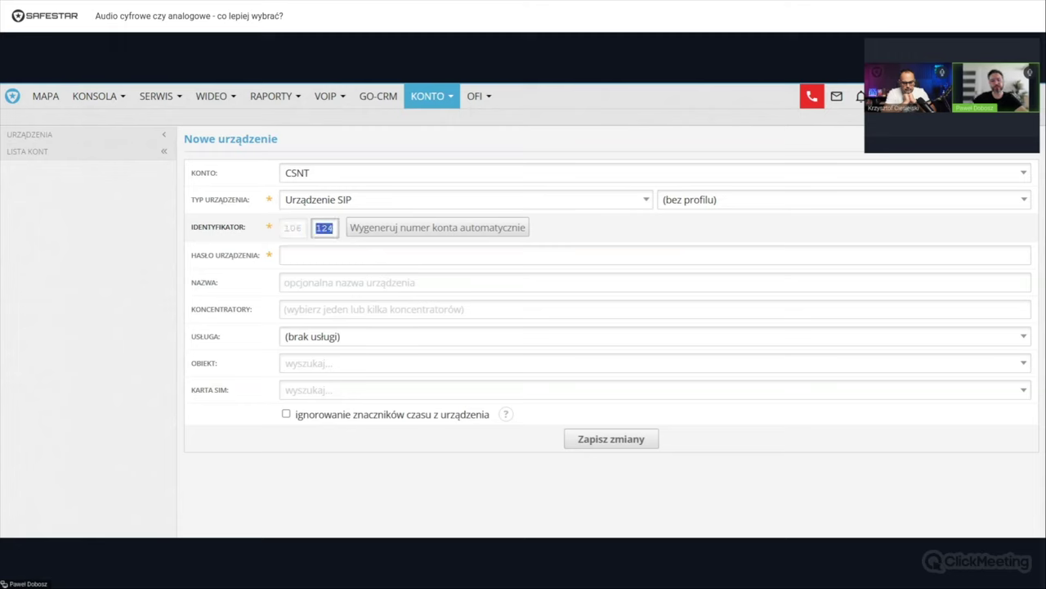
{"action": "left_click", "coordinate": [302, 230]}
{"action": "key", "text": "Tab"}
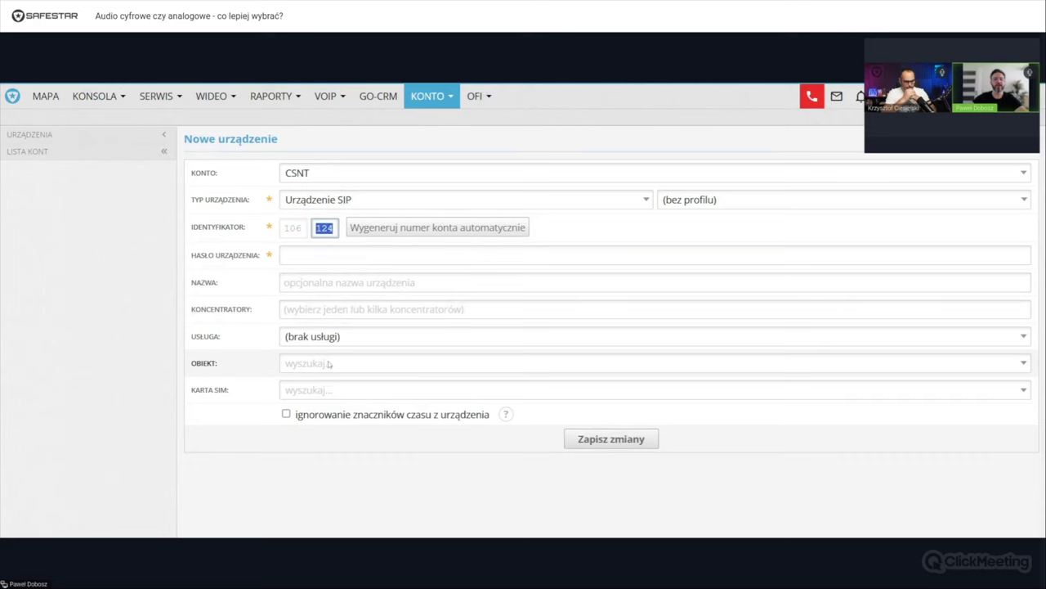
{"action": "key", "text": "Tab"}
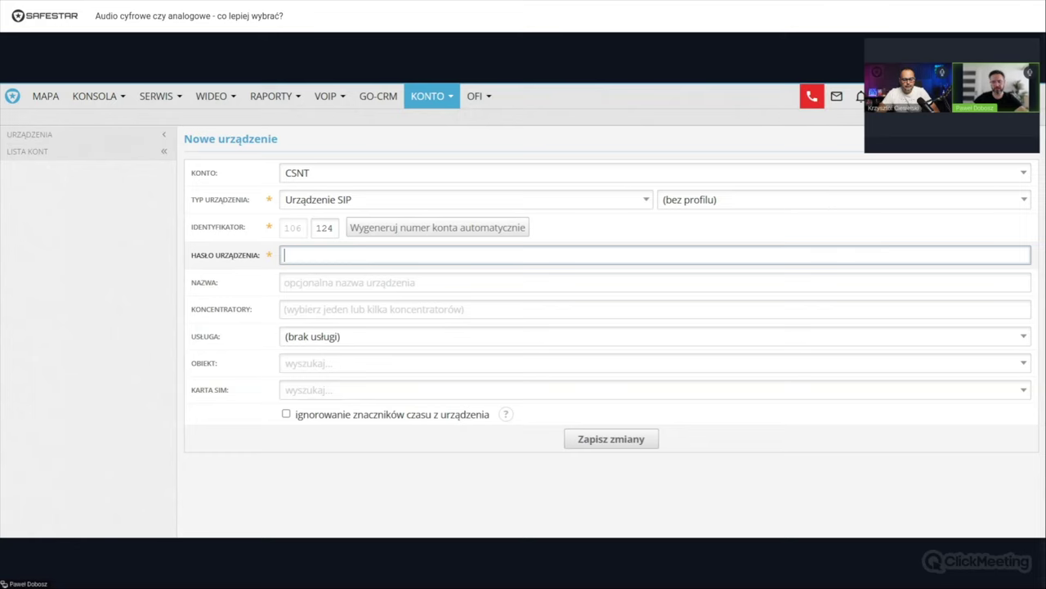
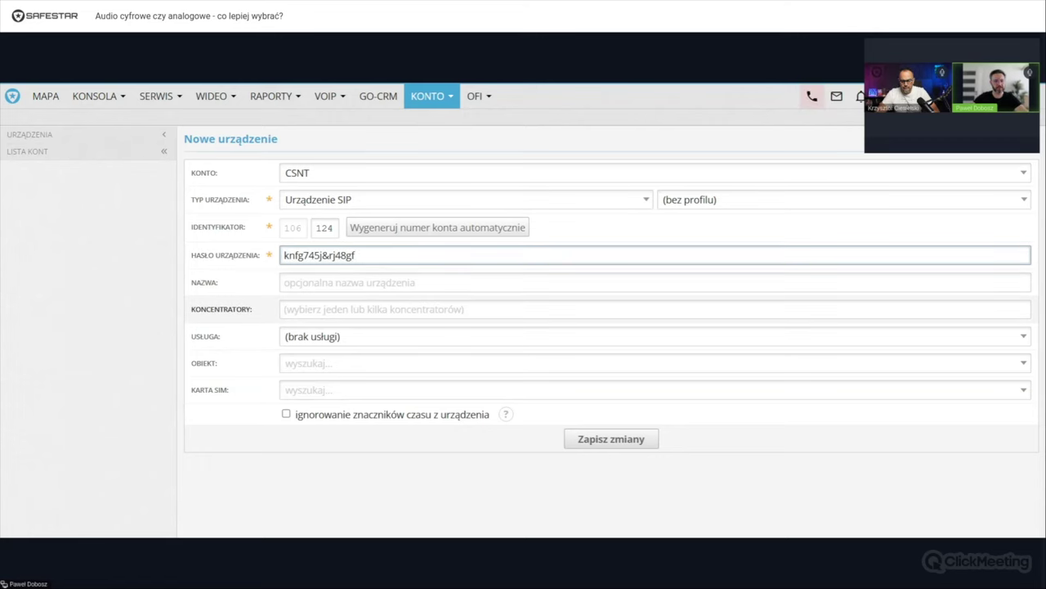
Enter the device password and name the device 'Głośnik'.
{"action": "left_click", "coordinate": [343, 282]}
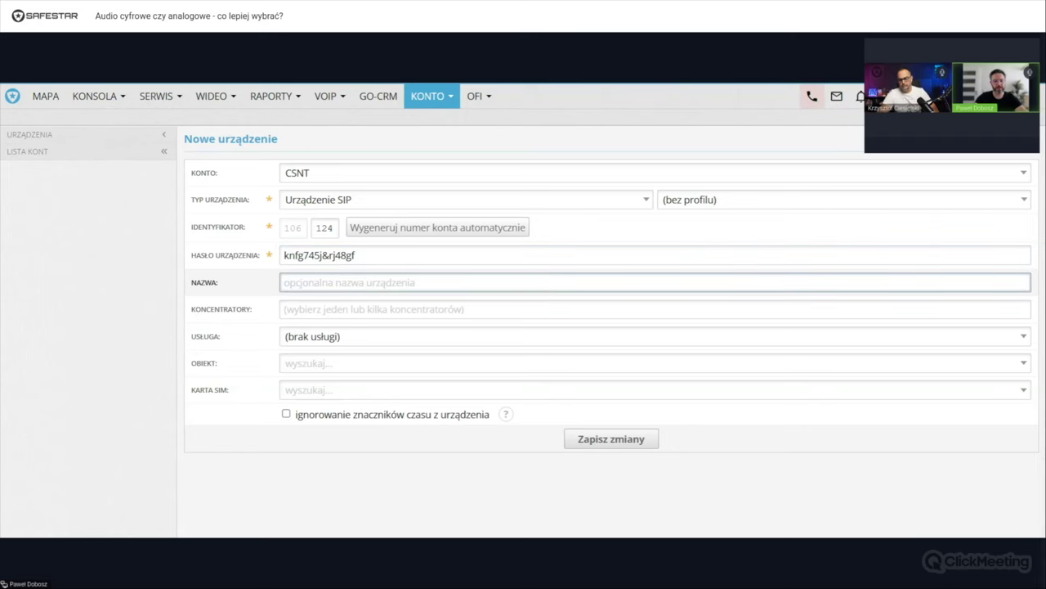
{"action": "type", "text": "Głośnik"}
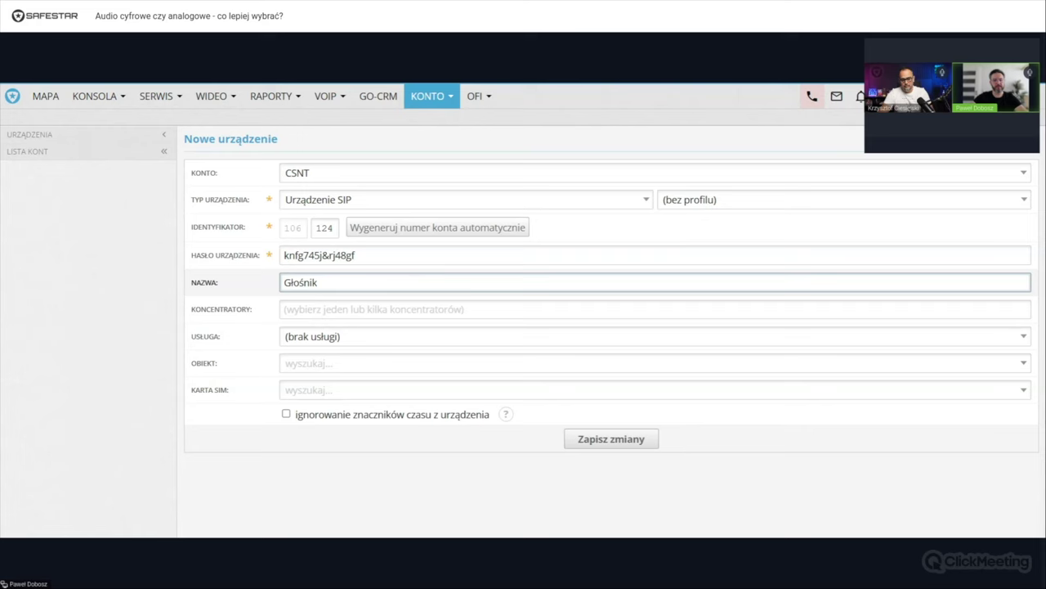
Assign the device to object 00002 Budowa wieżowca and save it.
{"action": "left_click", "coordinate": [339, 366]}
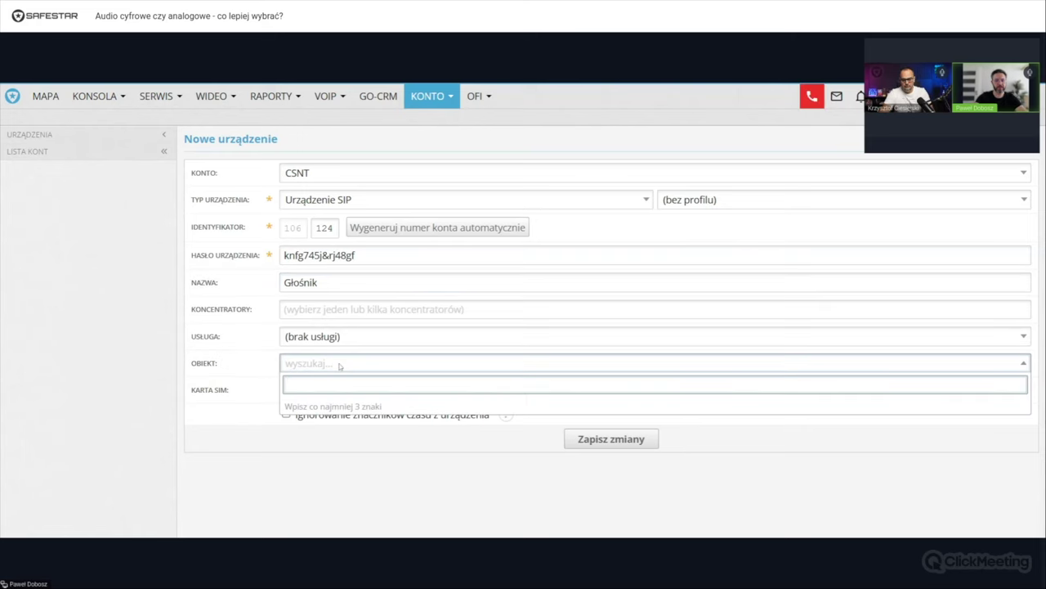
{"action": "type", "text": "000"}
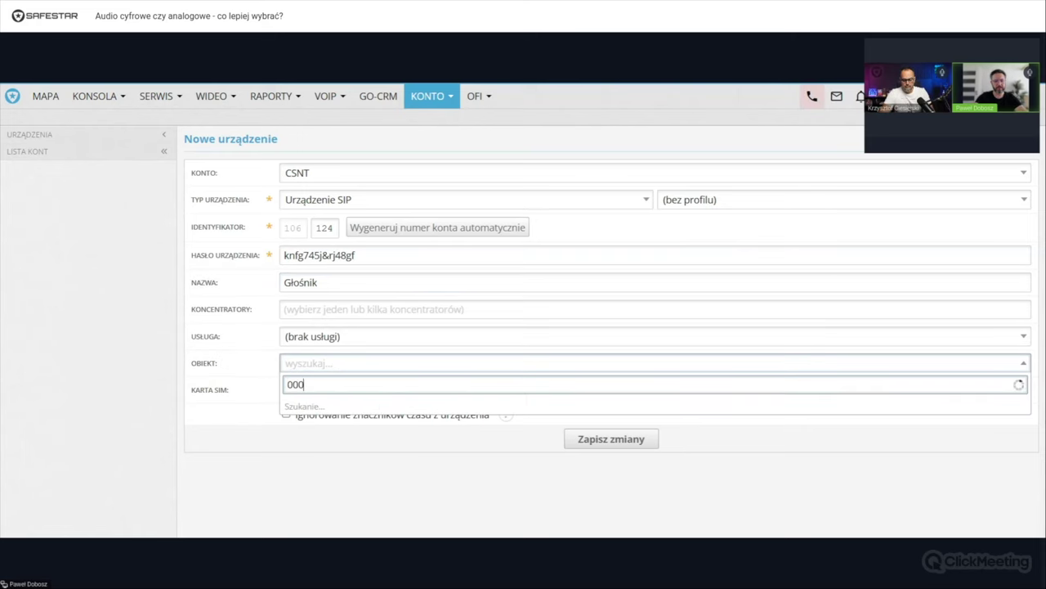
{"action": "key", "text": "BackSpace"}
{"action": "key", "text": "BackSpace"}
{"action": "key", "text": "BackSpace"}
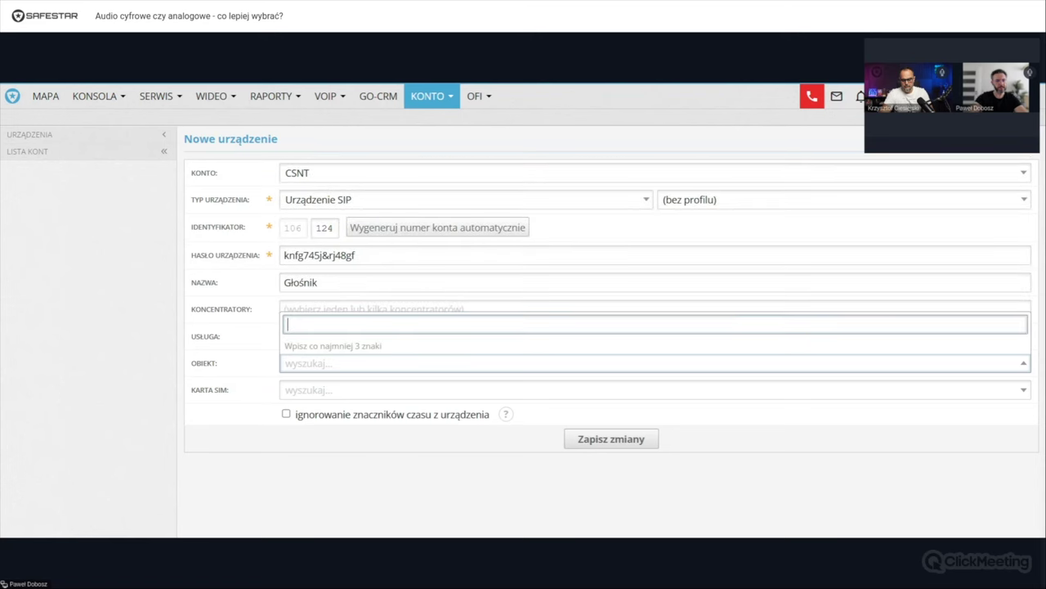
{"action": "left_click", "coordinate": [224, 395]}
{"action": "left_click", "coordinate": [333, 365]}
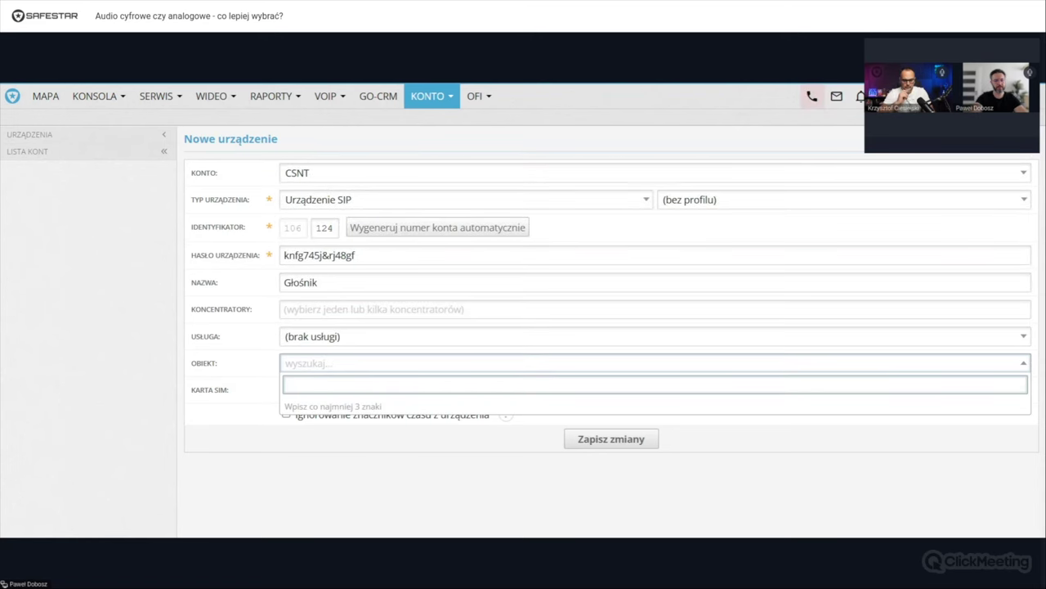
{"action": "type", "text": "000"}
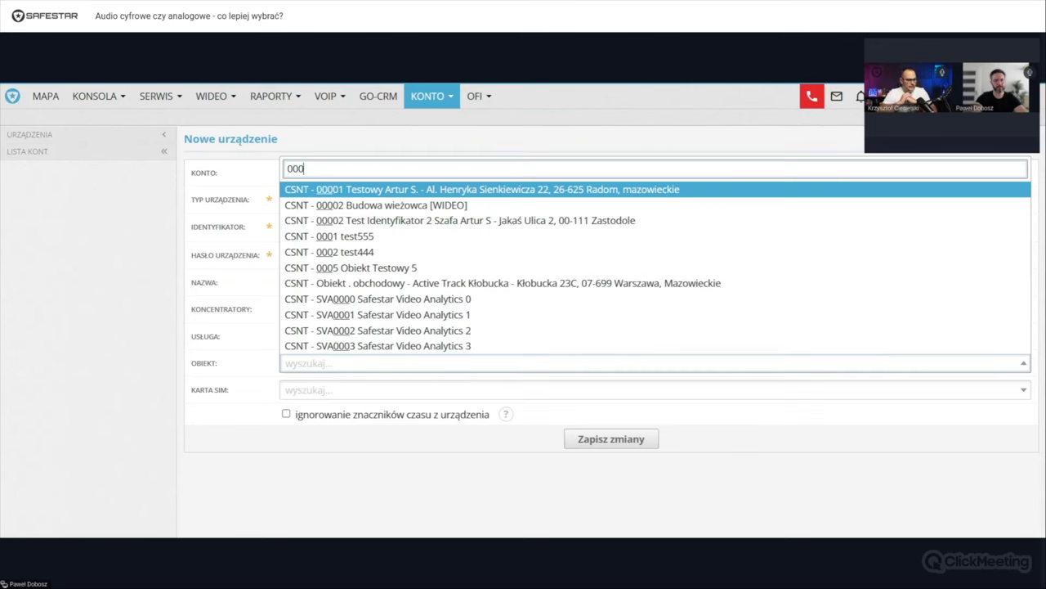
{"action": "type", "text": "02"}
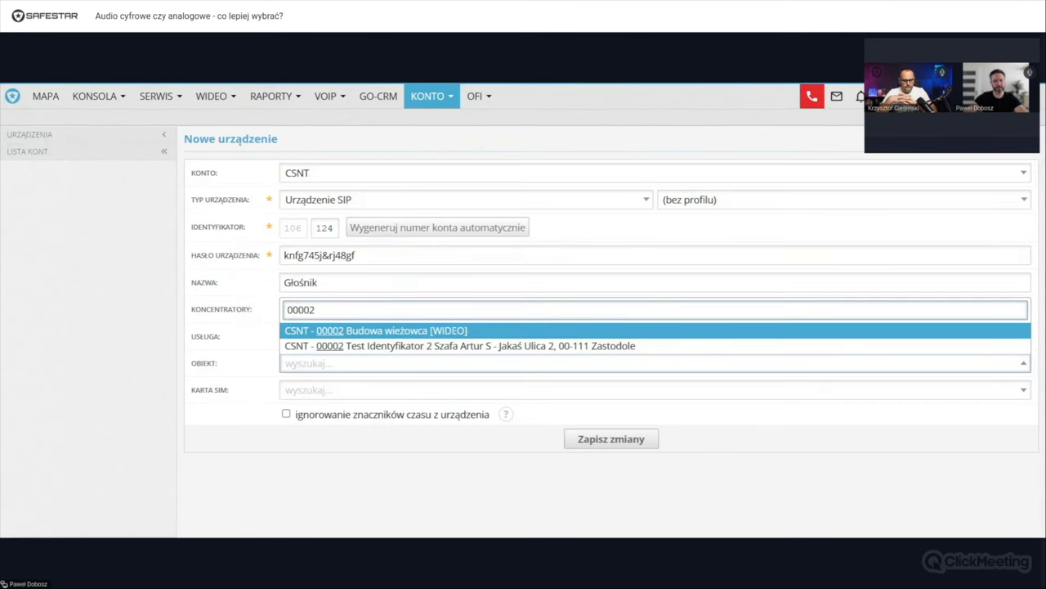
{"action": "left_click", "coordinate": [367, 330]}
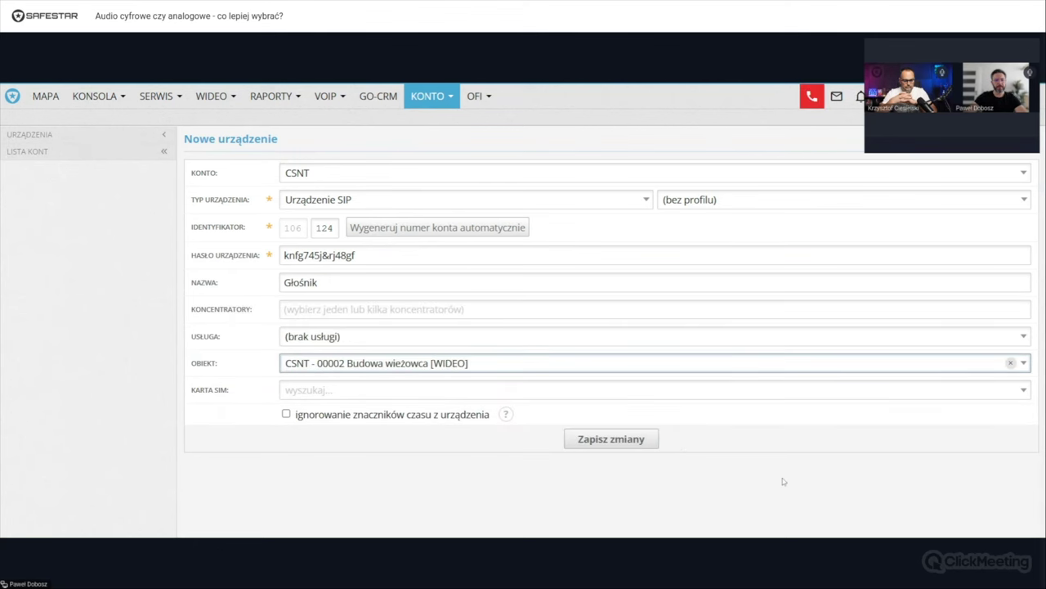
{"action": "left_click", "coordinate": [611, 439]}
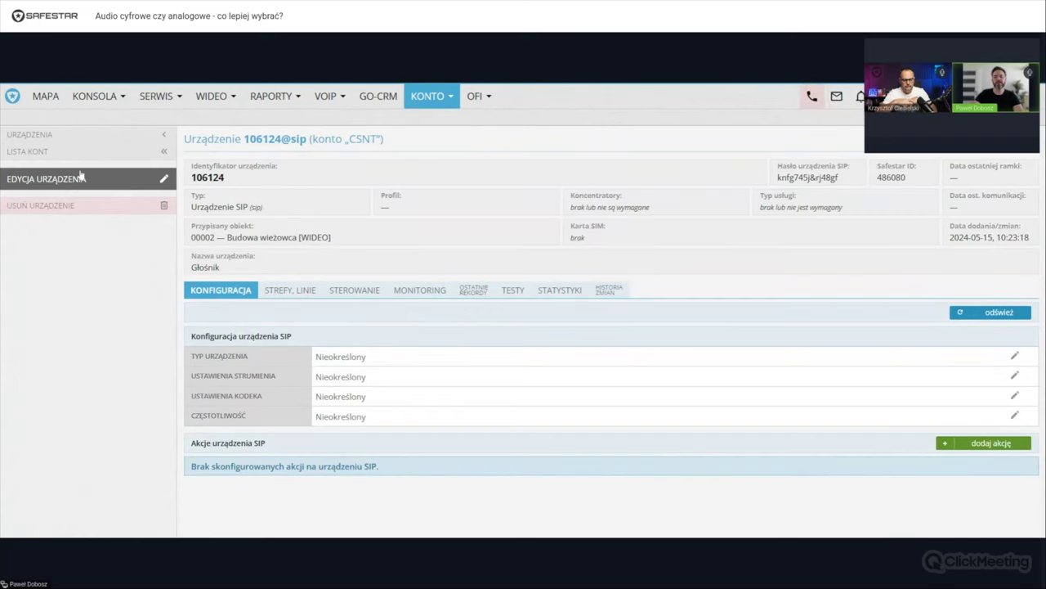
Change device 106124's SIP device type to Głośnik and save the change.
{"action": "double_click", "coordinate": [208, 178]}
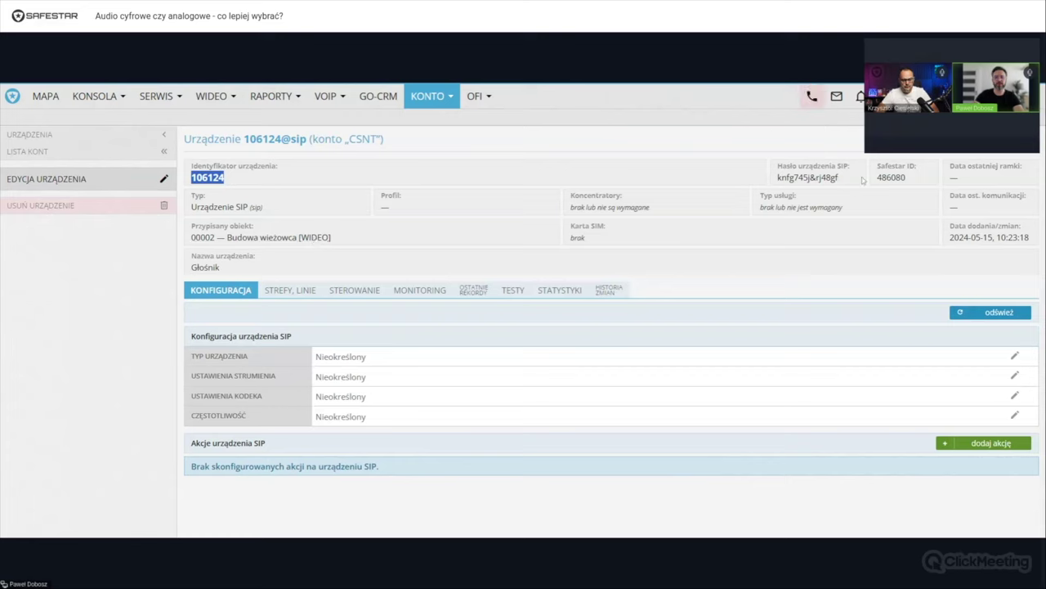
{"action": "left_click_drag", "start_coordinate": [862, 180], "coordinate": [777, 178]}
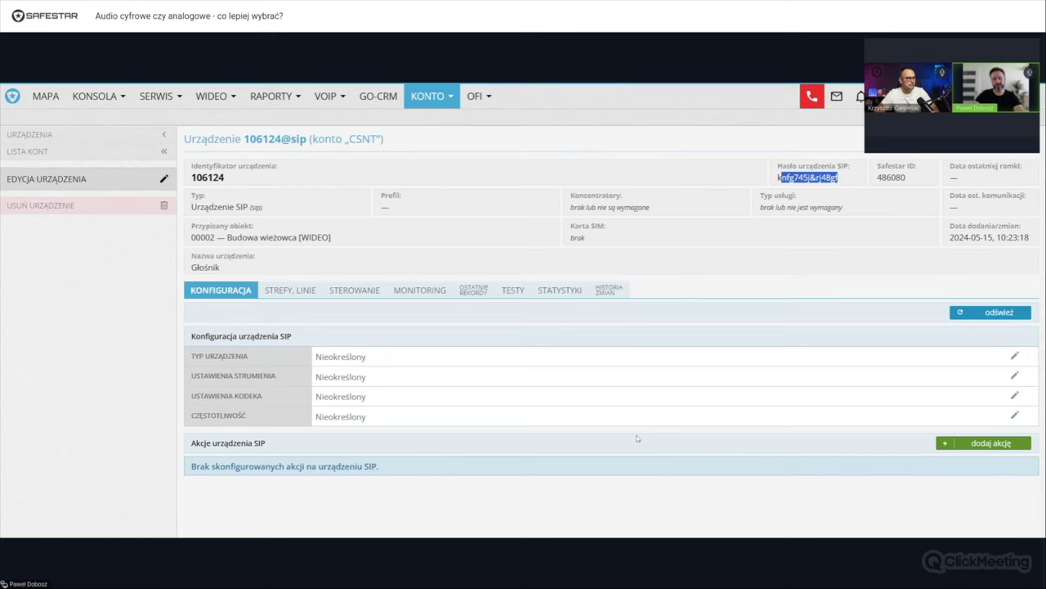
{"action": "left_click", "coordinate": [259, 378]}
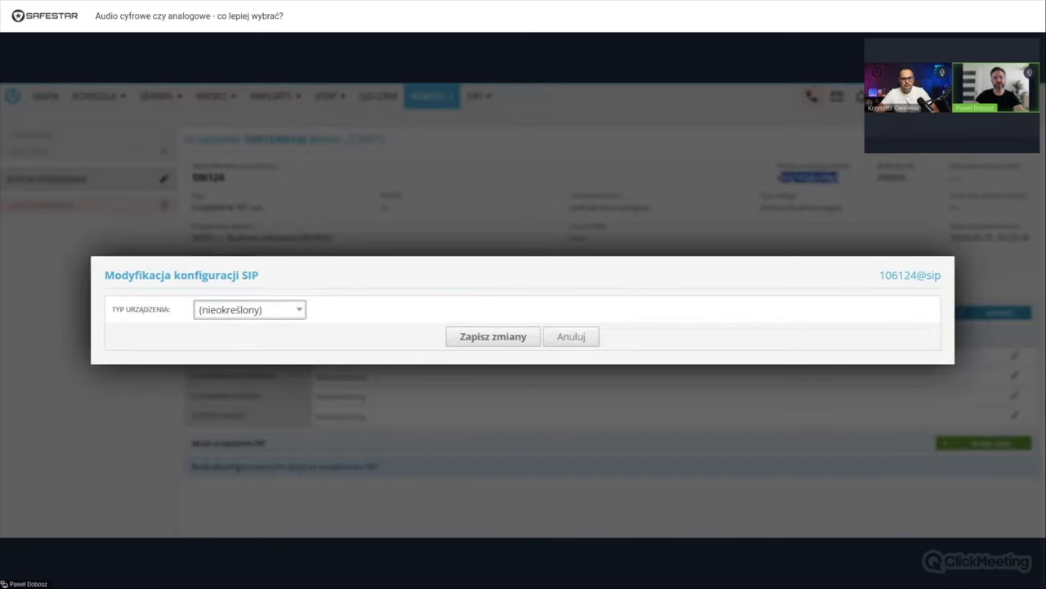
{"action": "key", "text": "Down"}
{"action": "left_click", "coordinate": [493, 336]}
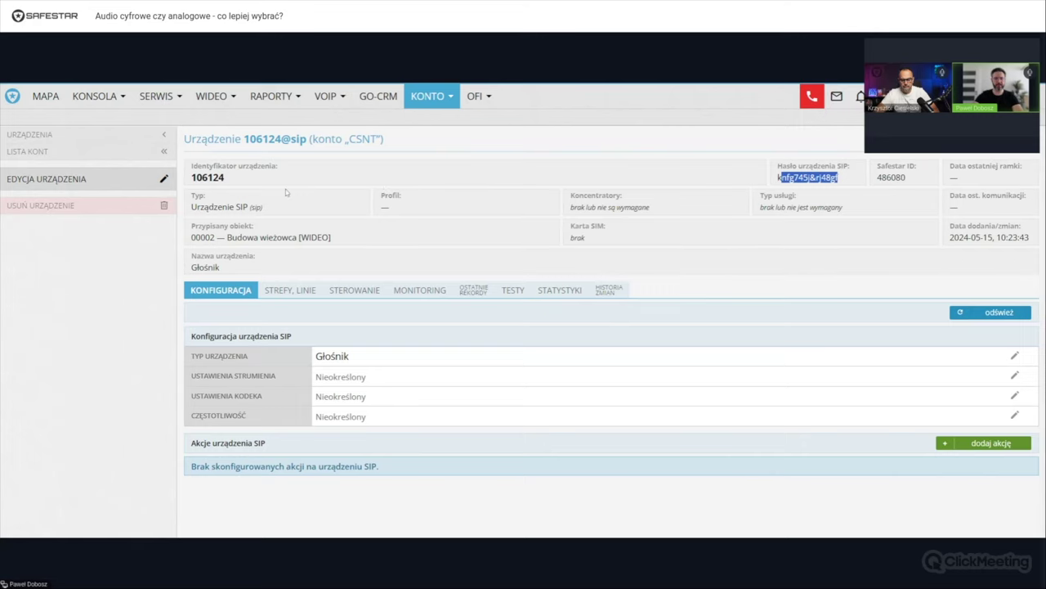
Open object 00001's scheduled-exit event from the console event list and call Głośnik.
{"action": "left_click", "coordinate": [96, 98]}
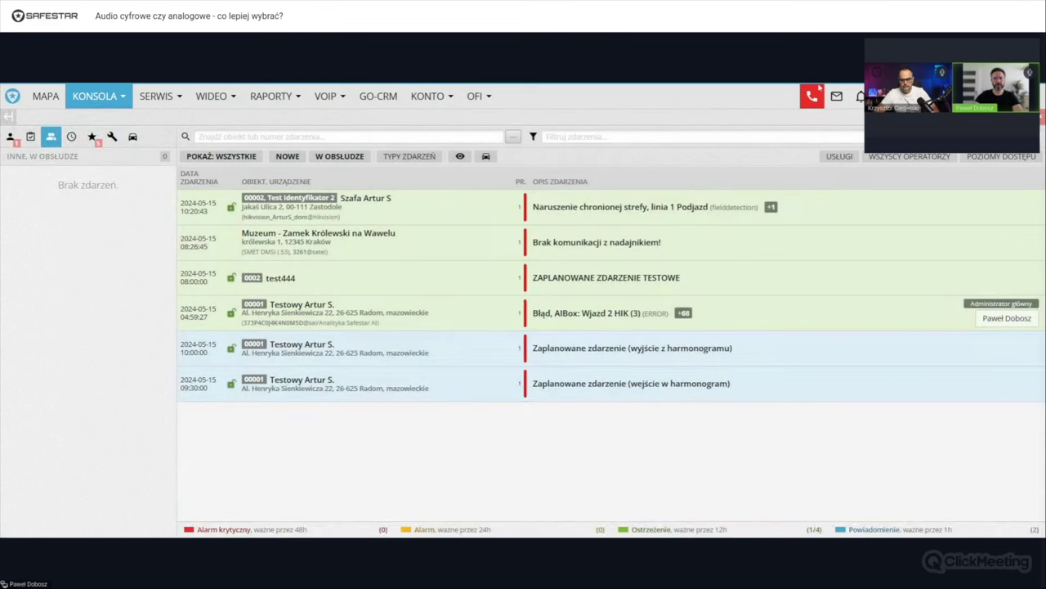
{"action": "mouse_move", "coordinate": [811, 95]}
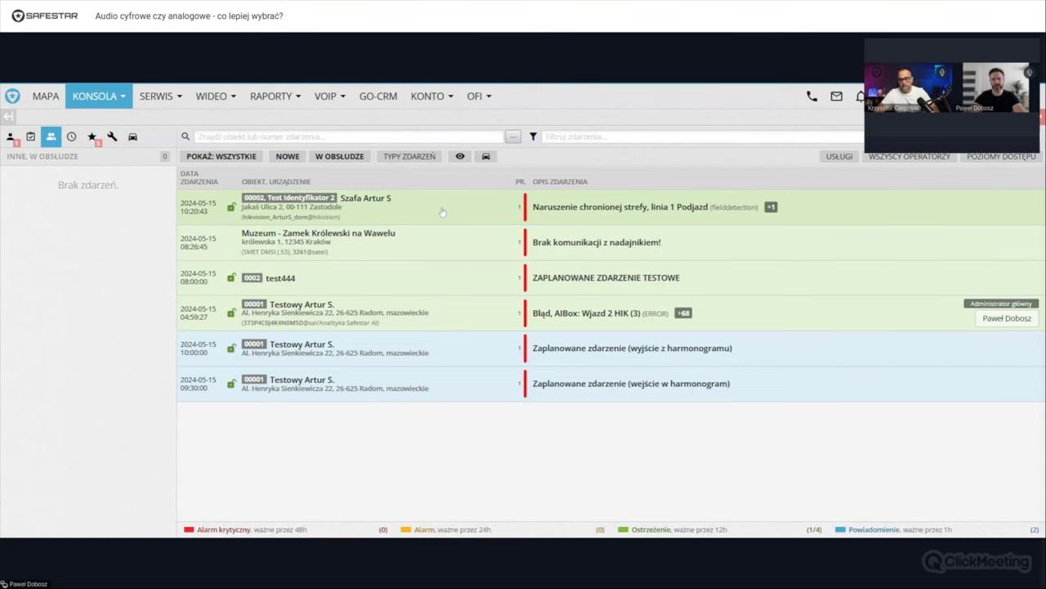
{"action": "left_click", "coordinate": [360, 342]}
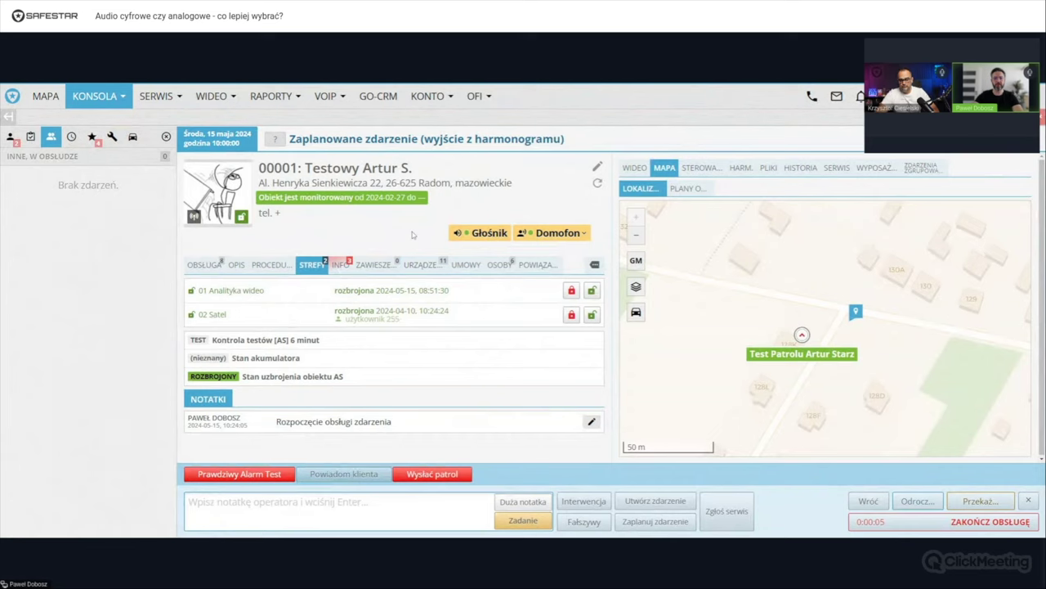
{"action": "left_click", "coordinate": [479, 237]}
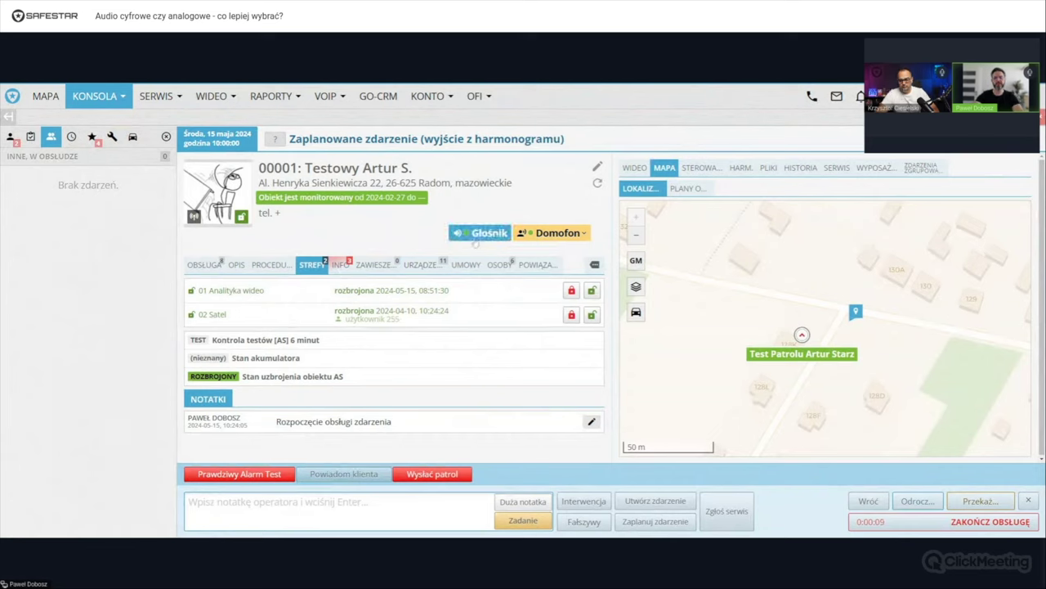
Start the SIP call to the Głośnik speaker from the event detail.
{"action": "left_click", "coordinate": [482, 237]}
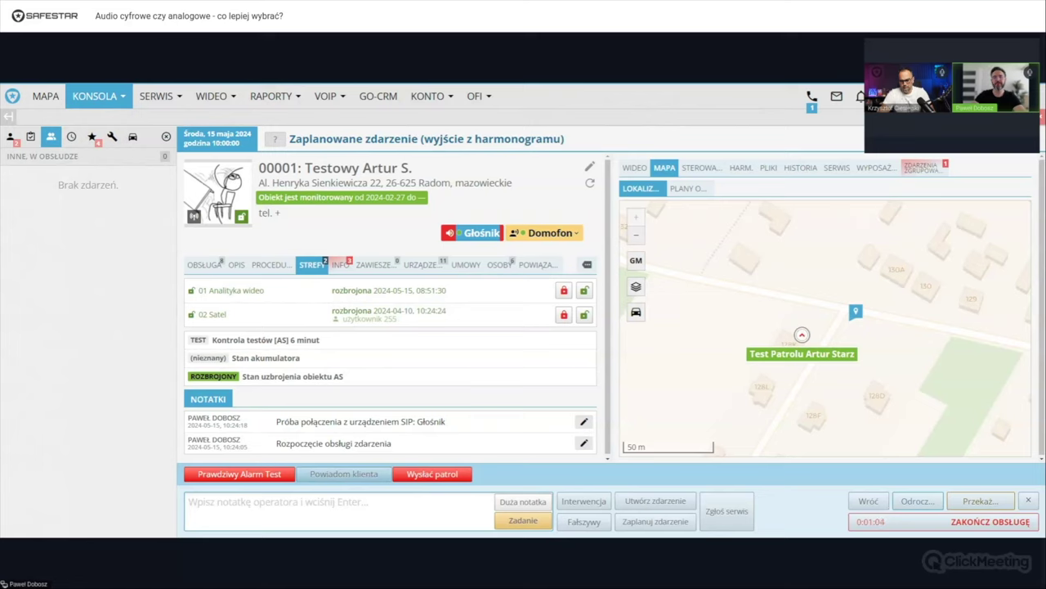
Hang up the Głośnik call, check the connection-attempt note, and open the VoIP section.
{"action": "left_click", "coordinate": [811, 97]}
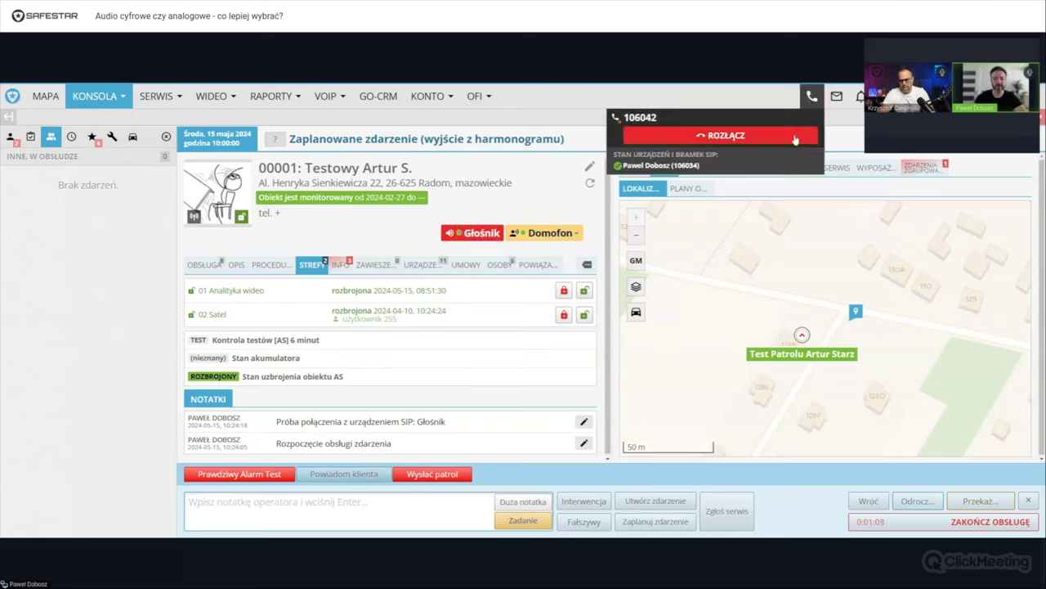
{"action": "left_click", "coordinate": [795, 136]}
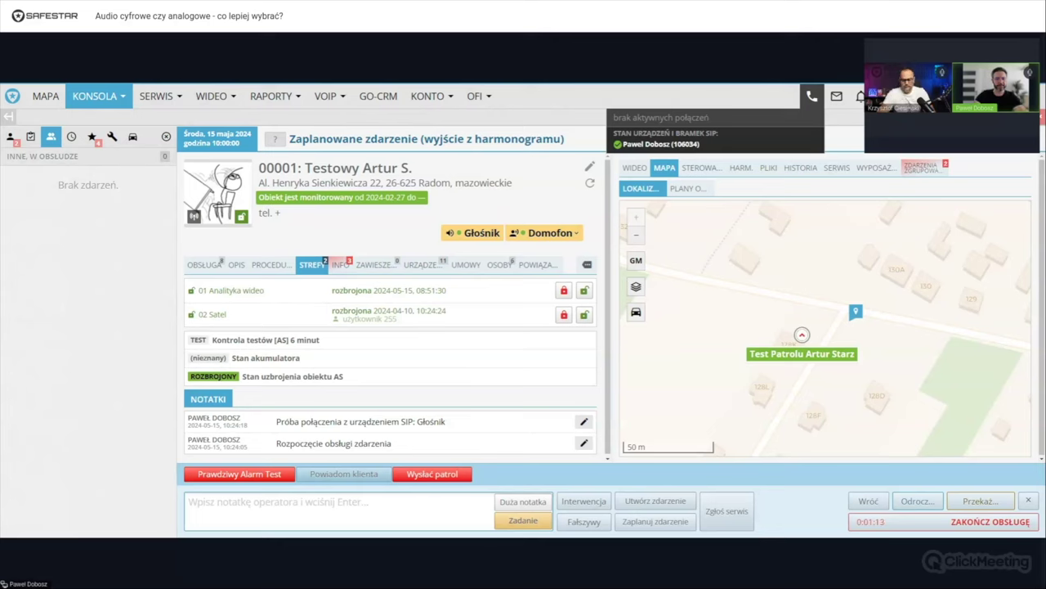
{"action": "left_click", "coordinate": [491, 198]}
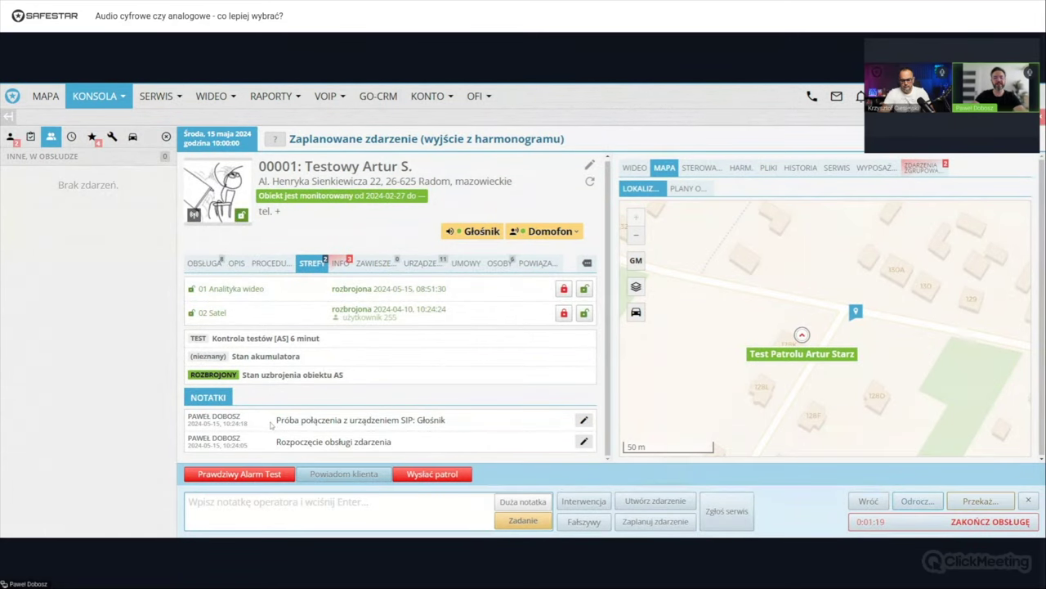
{"action": "left_click_drag", "start_coordinate": [276, 421], "coordinate": [449, 427]}
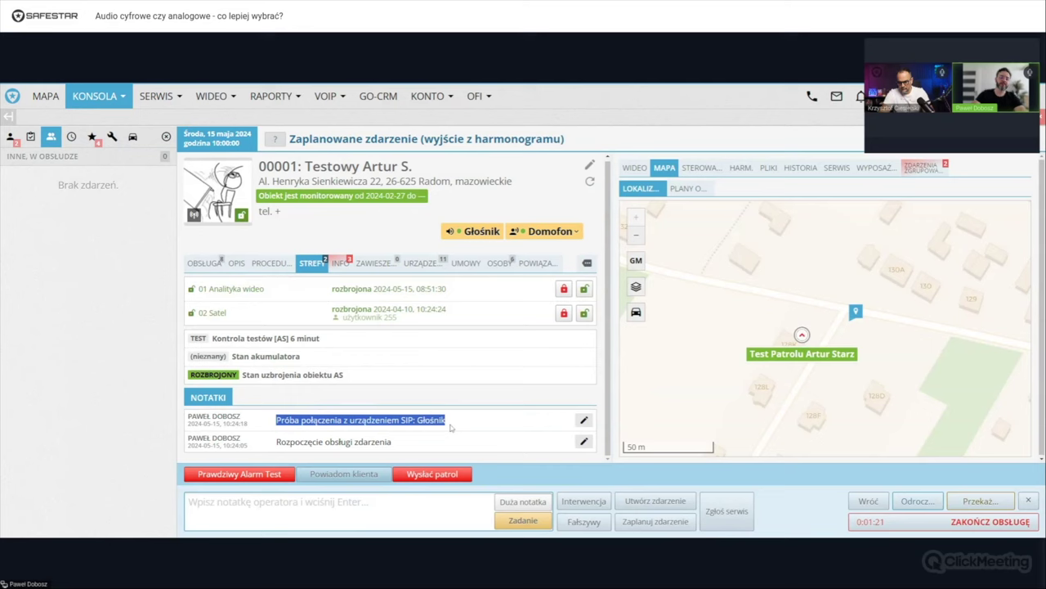
{"action": "left_click", "coordinate": [497, 438]}
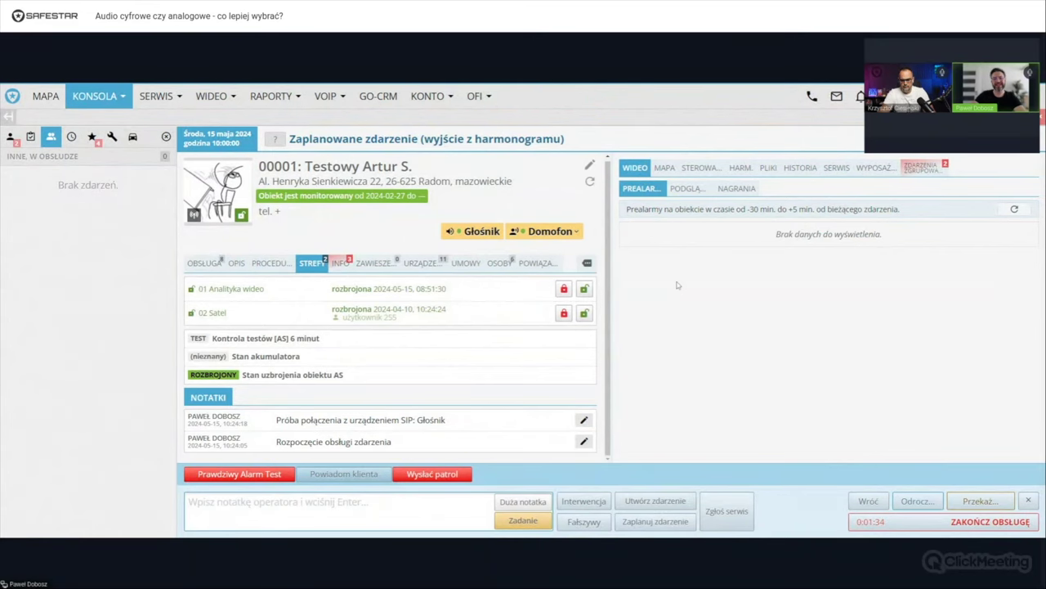
{"action": "left_click", "coordinate": [330, 105]}
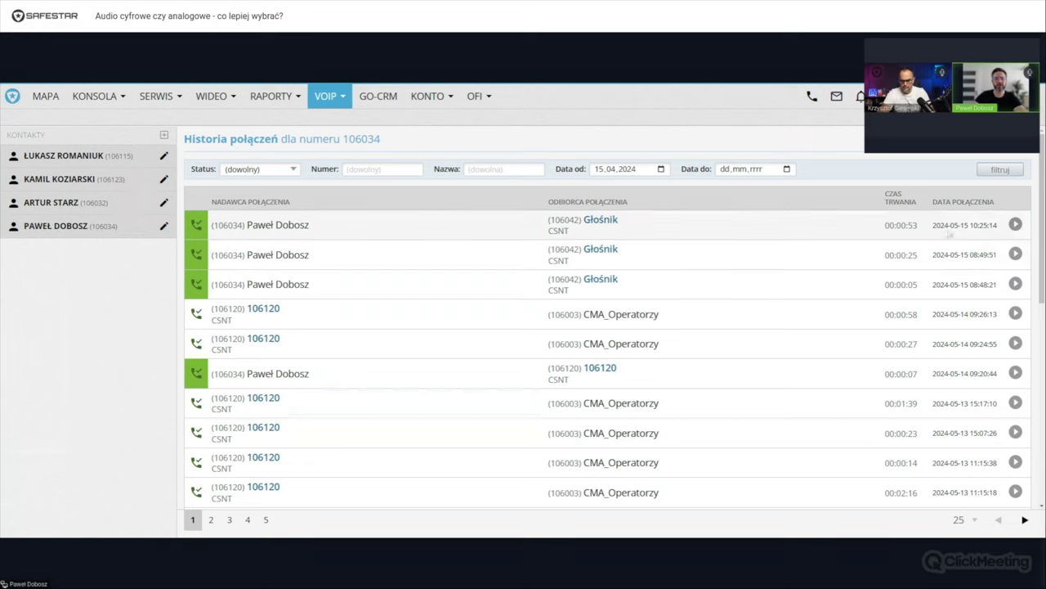
Play the recording of the latest 00:00:53 call to Głośnik.
{"action": "left_click", "coordinate": [1015, 224]}
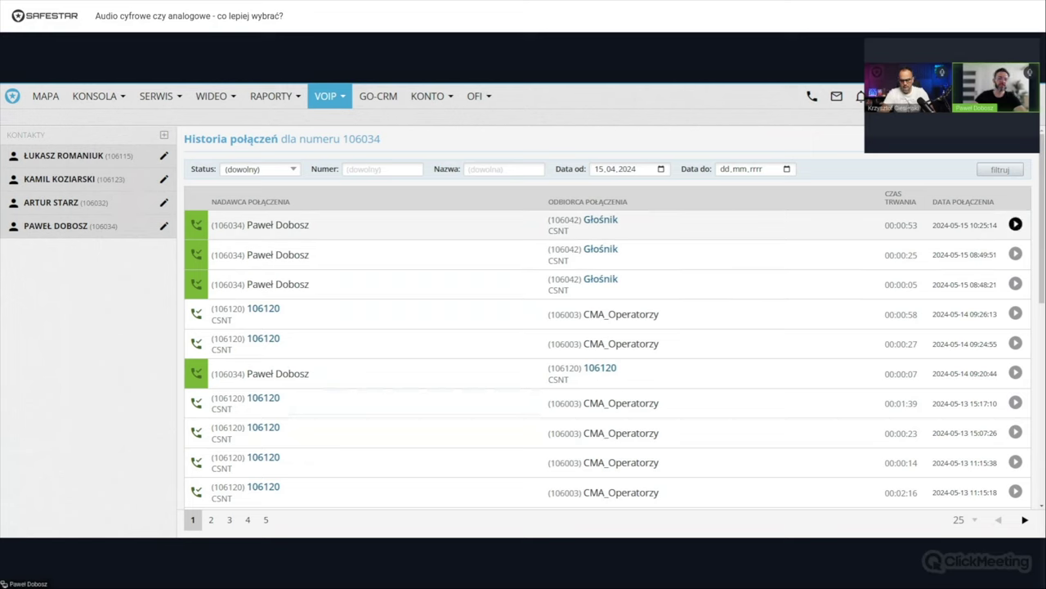